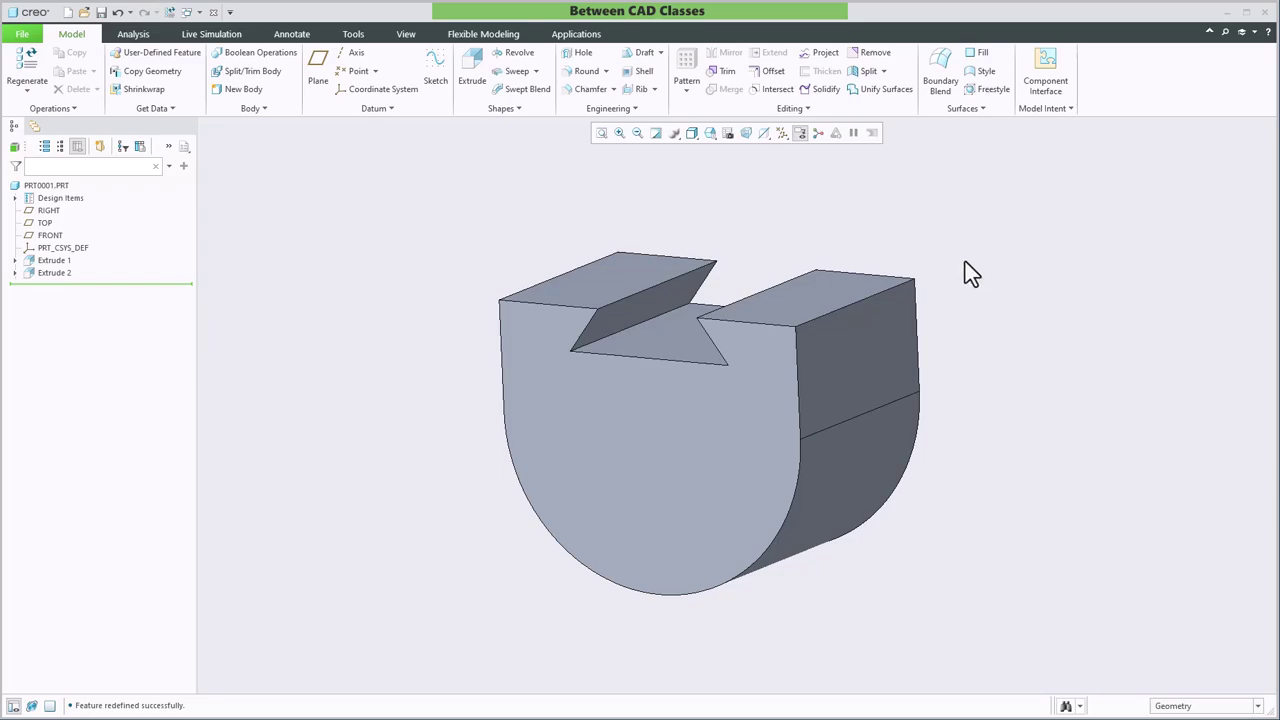
Step: Create one datum point feature with three points on the right block's top corners: front outer, rear outer and rear inner vertices
click(355, 72)
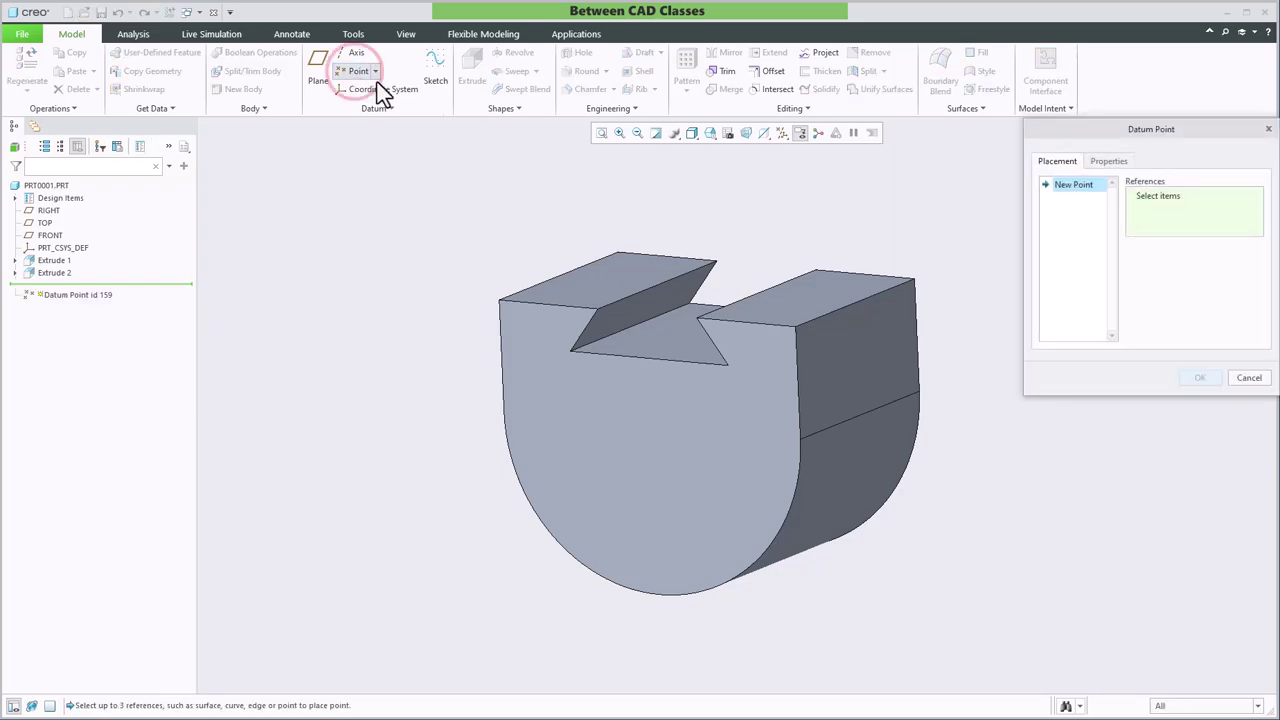
click(795, 332)
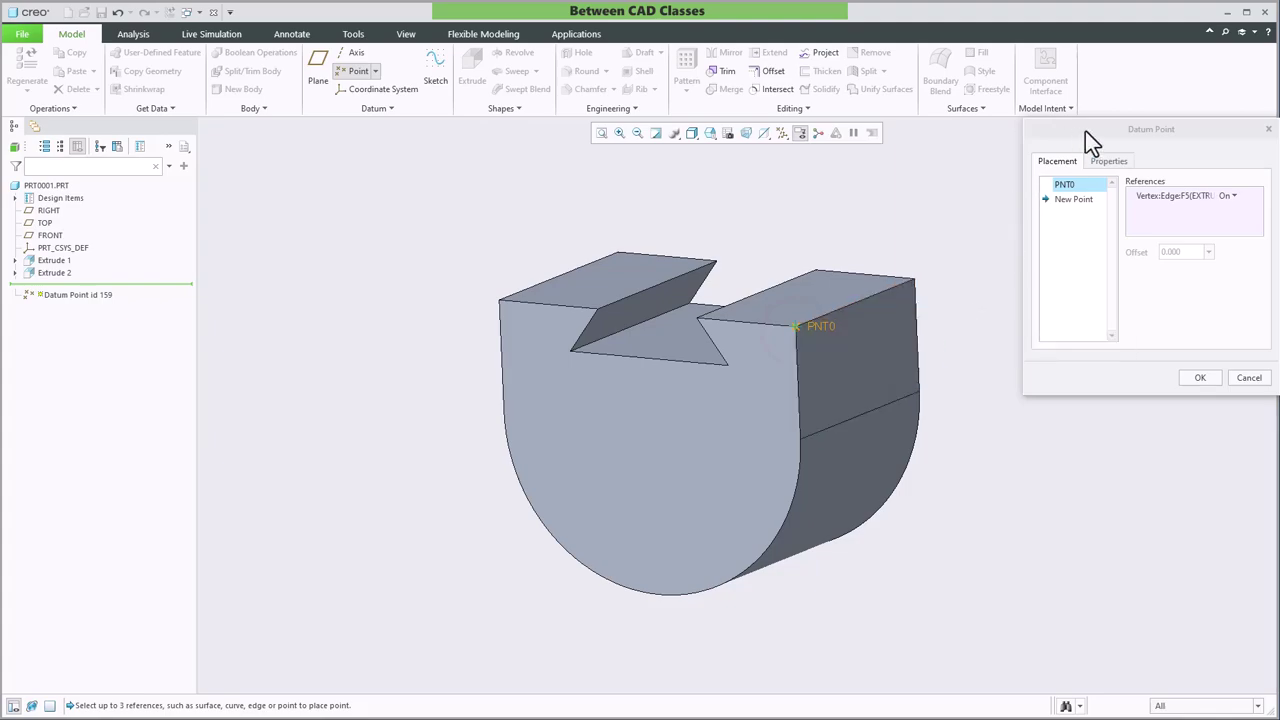
click(914, 279)
click(817, 268)
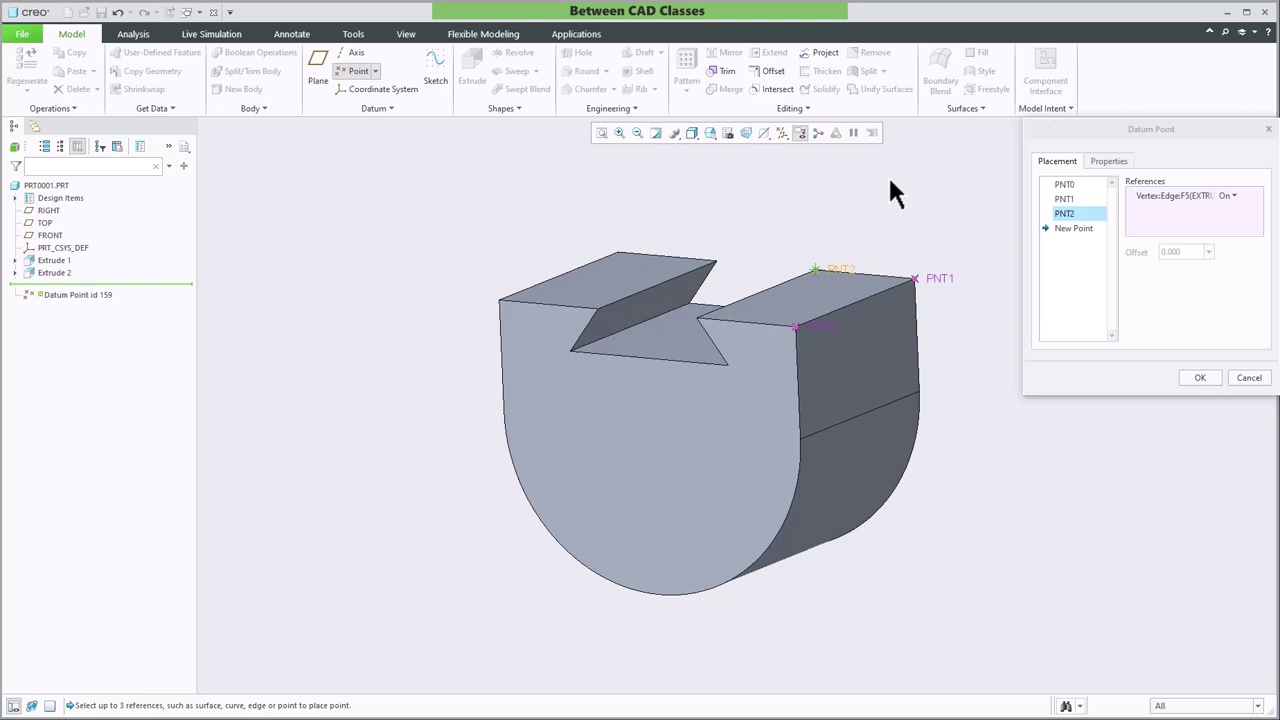
click(1200, 382)
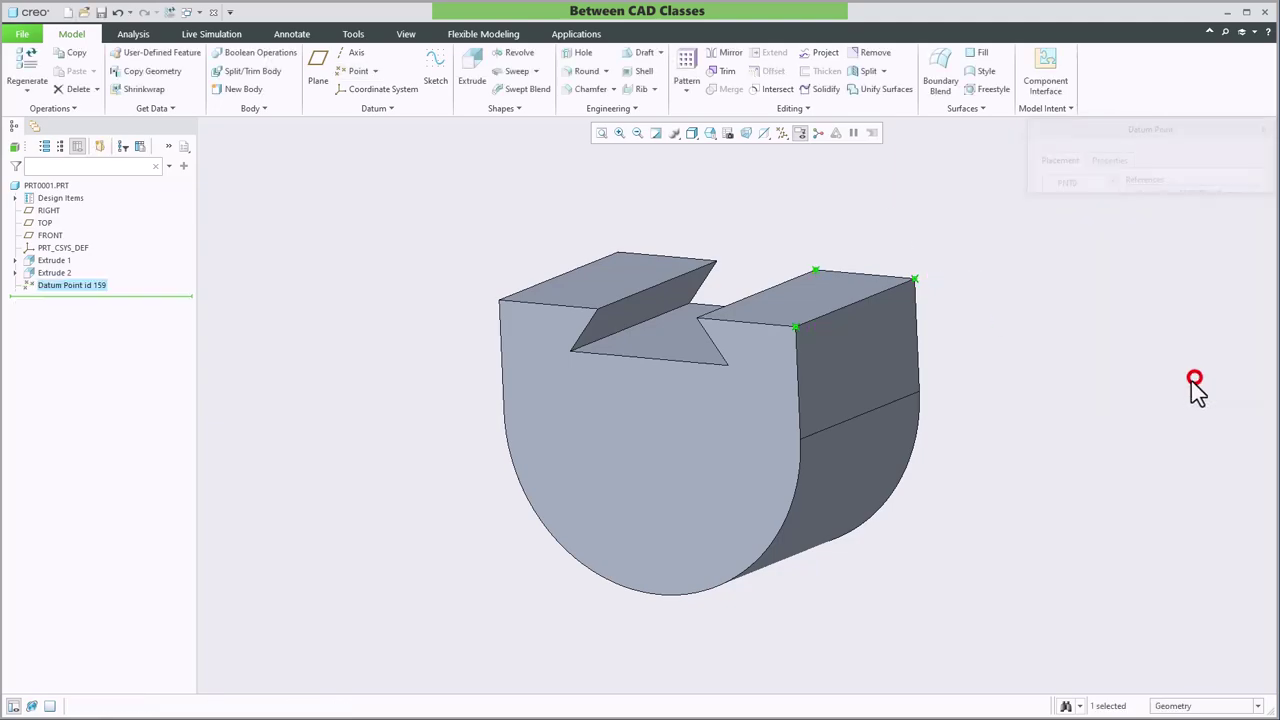
click(1103, 353)
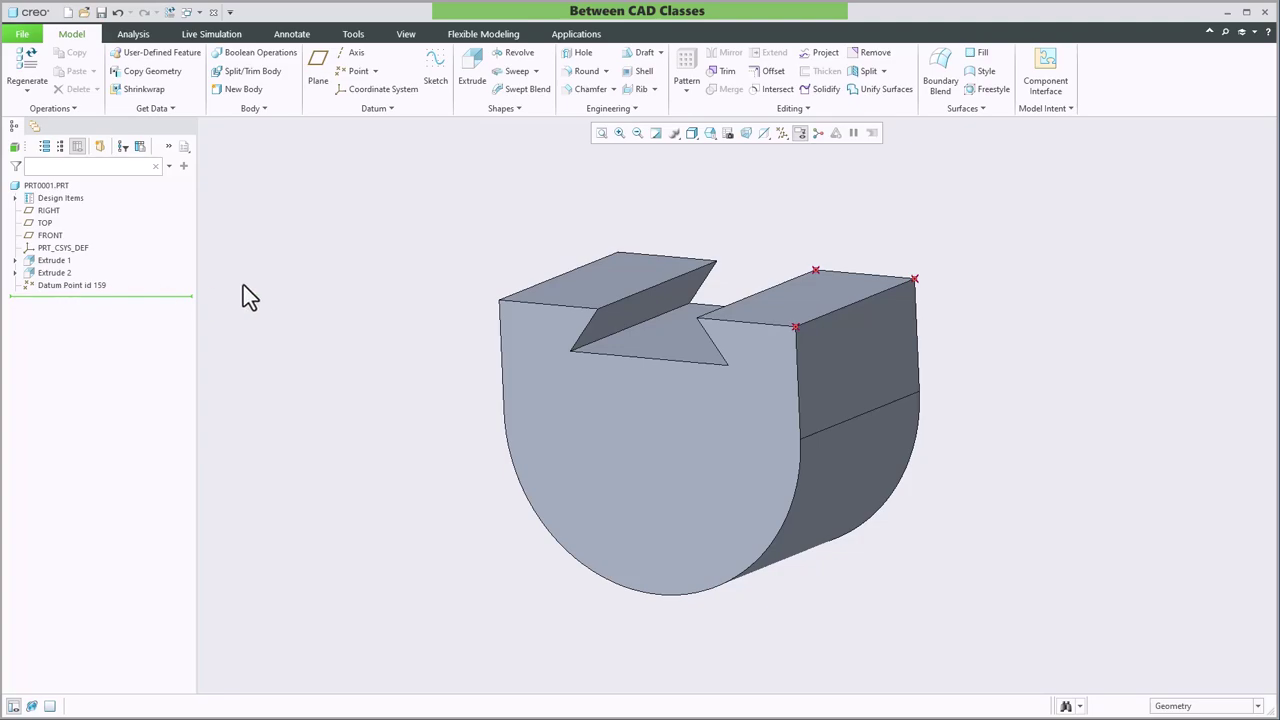
Step: Review the point list in the three-point datum feature's definition, and undo the creation of that feature
right_click(79, 288)
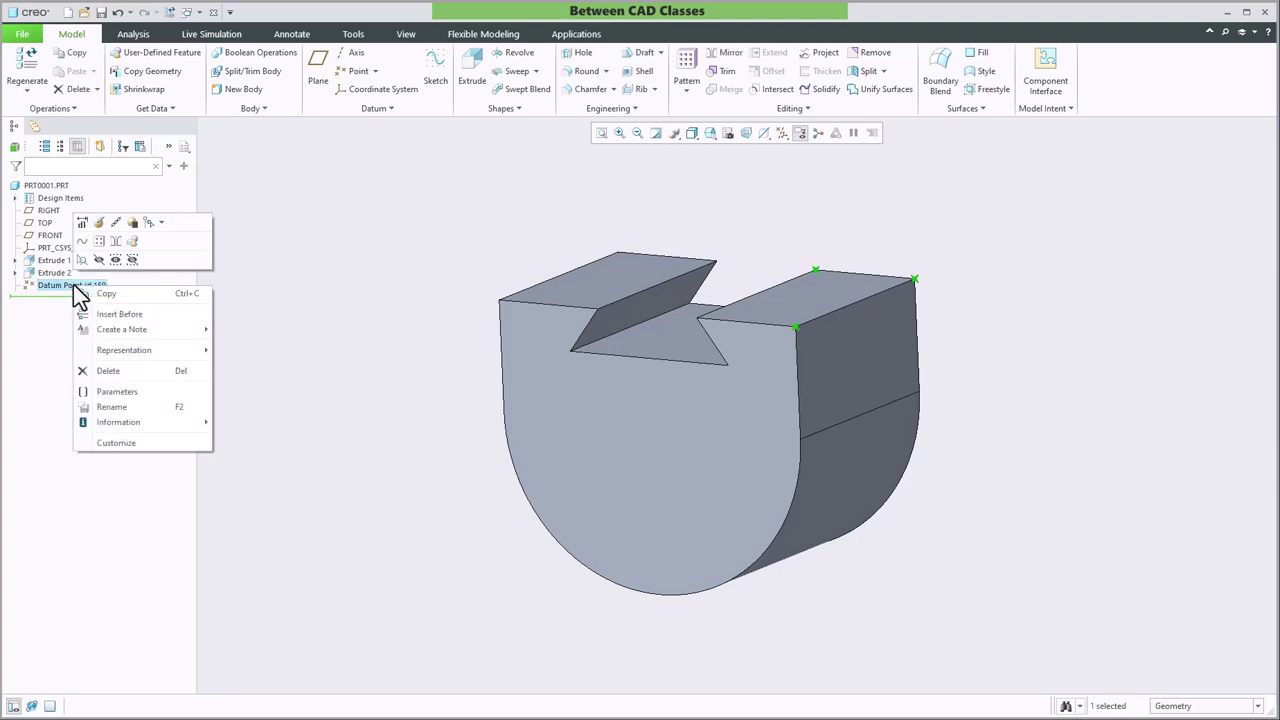
click(99, 223)
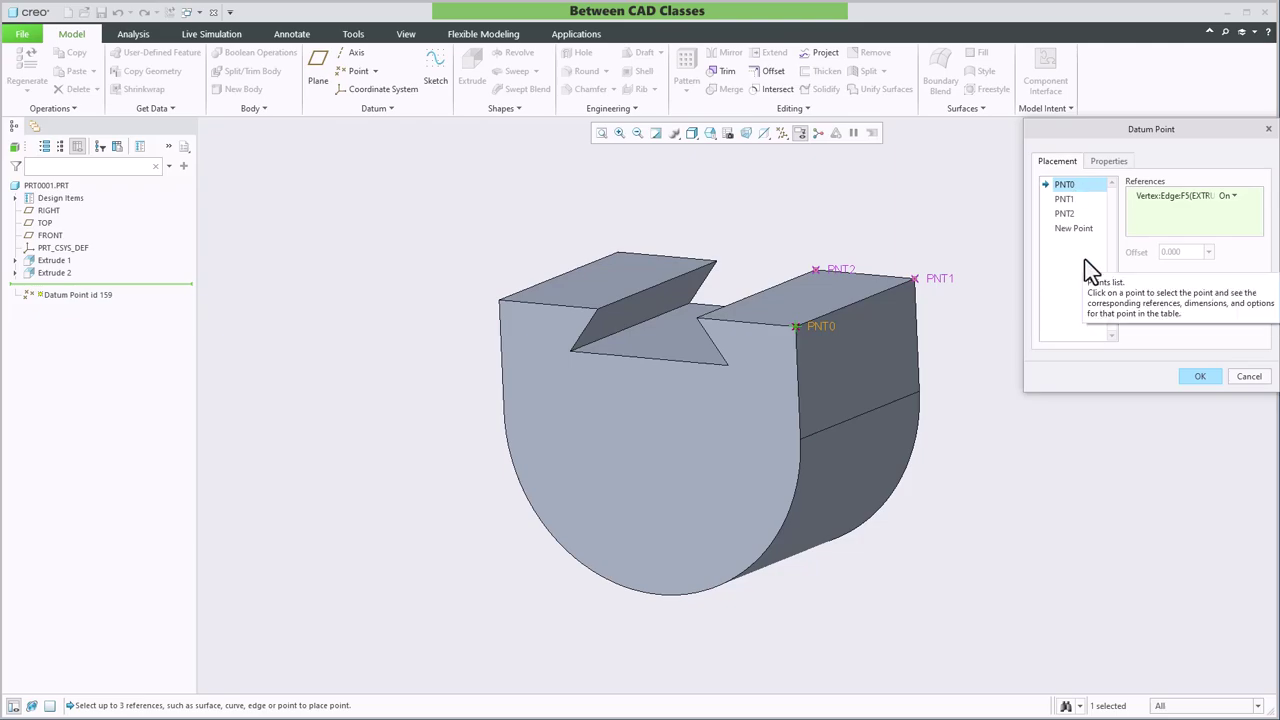
click(1242, 377)
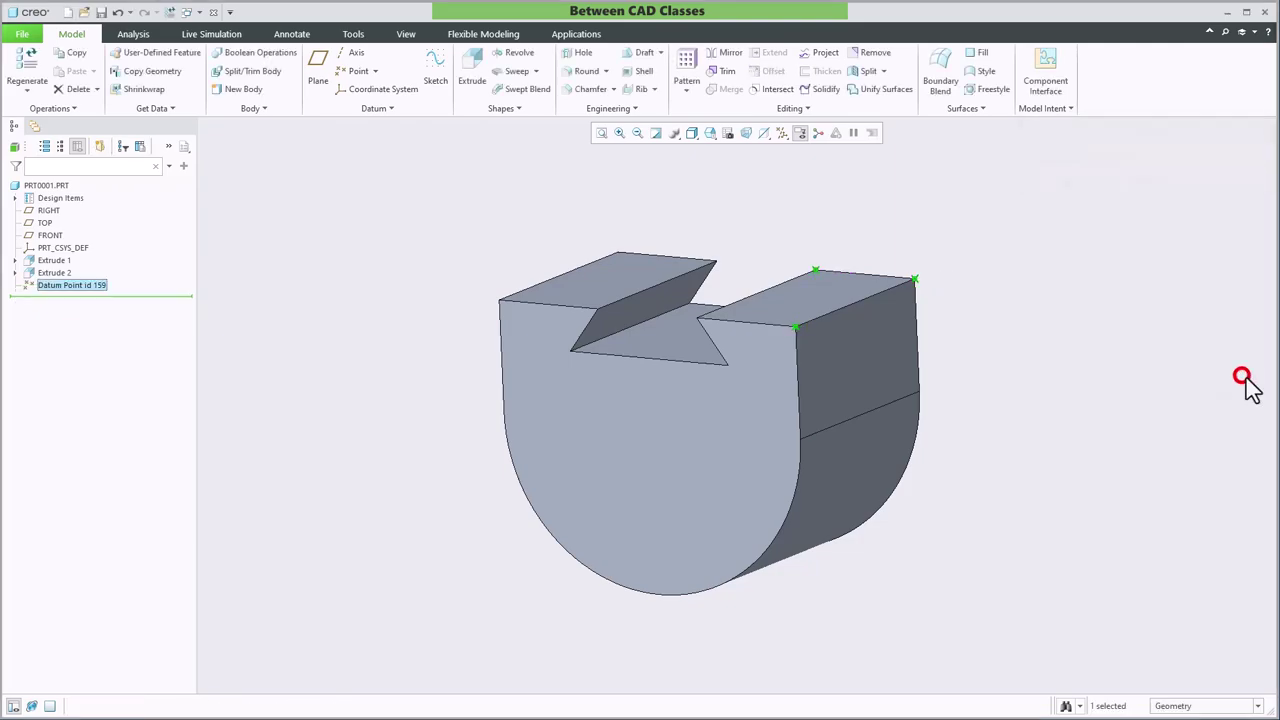
click(118, 12)
click(390, 180)
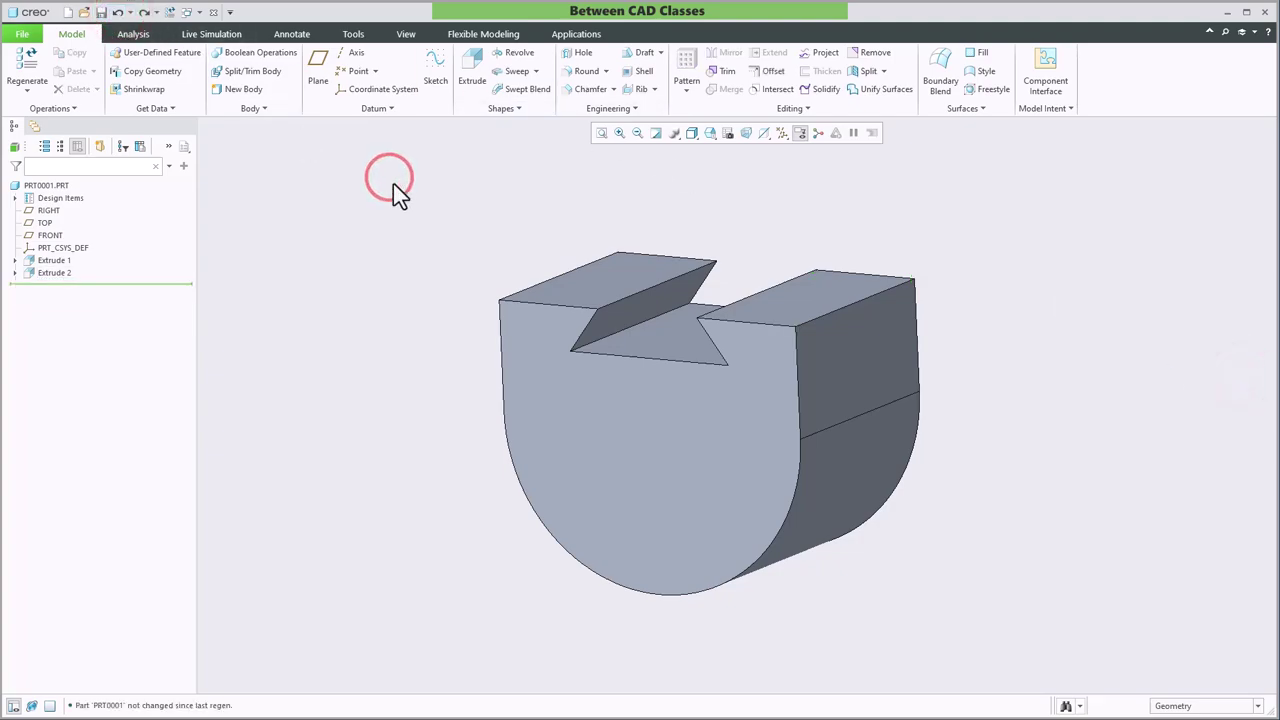
Step: Create a separate datum point on the rear outer top vertex of the right block
click(355, 71)
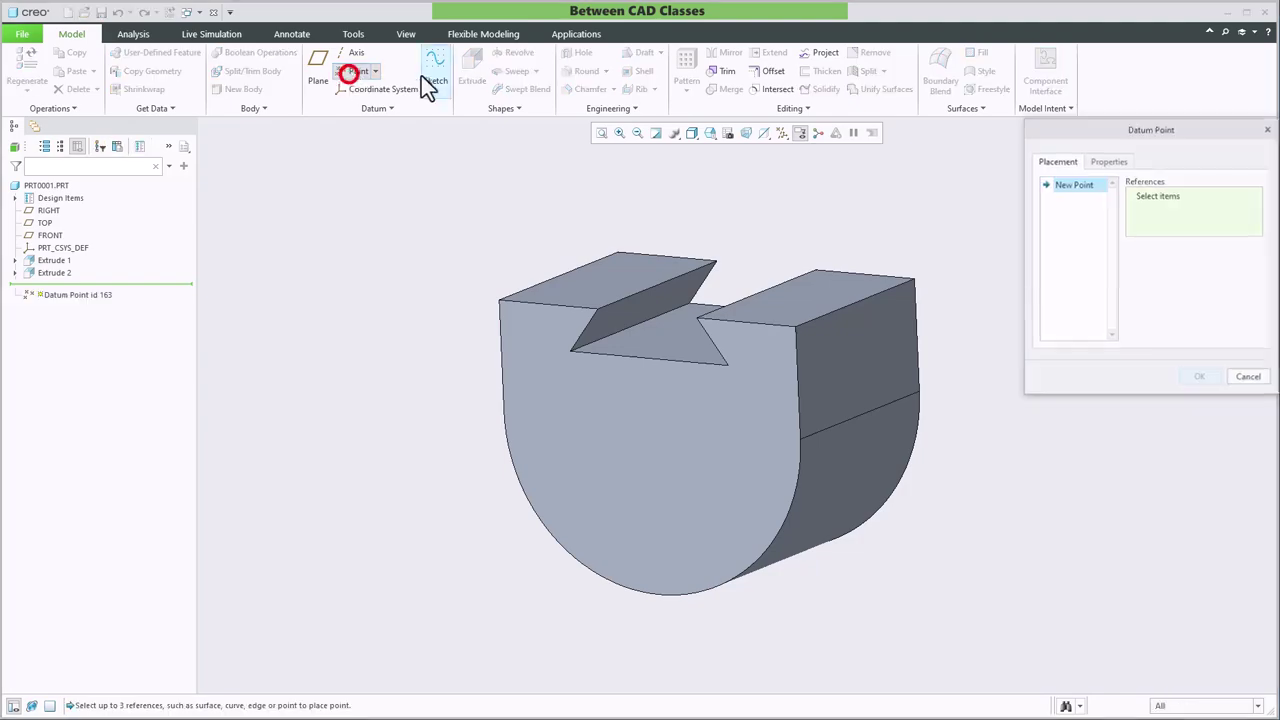
click(914, 280)
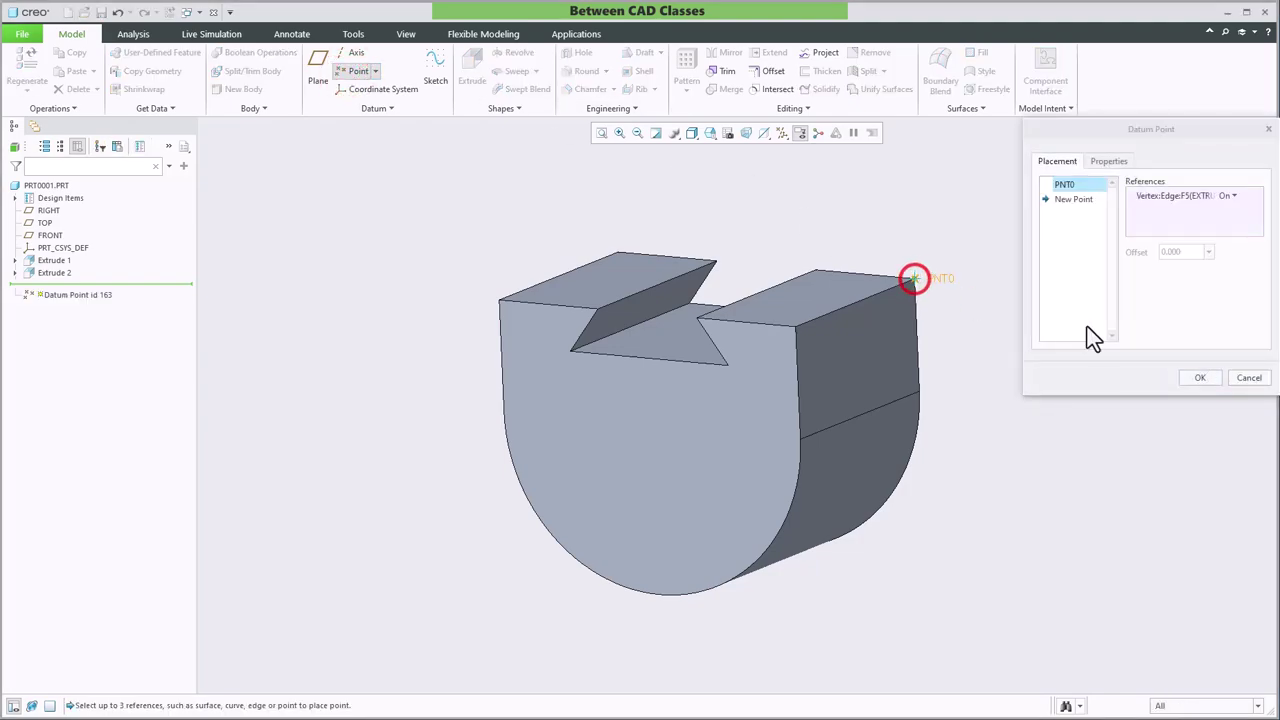
click(1195, 378)
click(1105, 378)
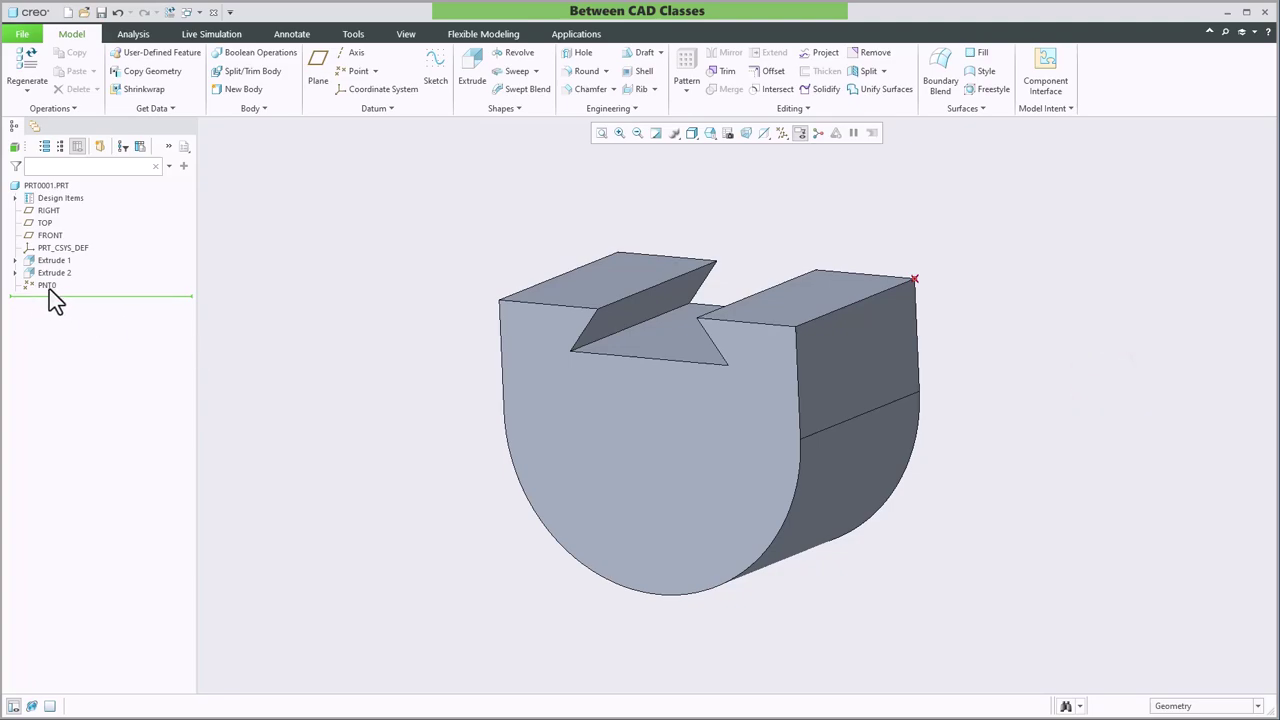
Step: Create another single datum point on the front outer top vertex of the right block
click(349, 73)
click(797, 329)
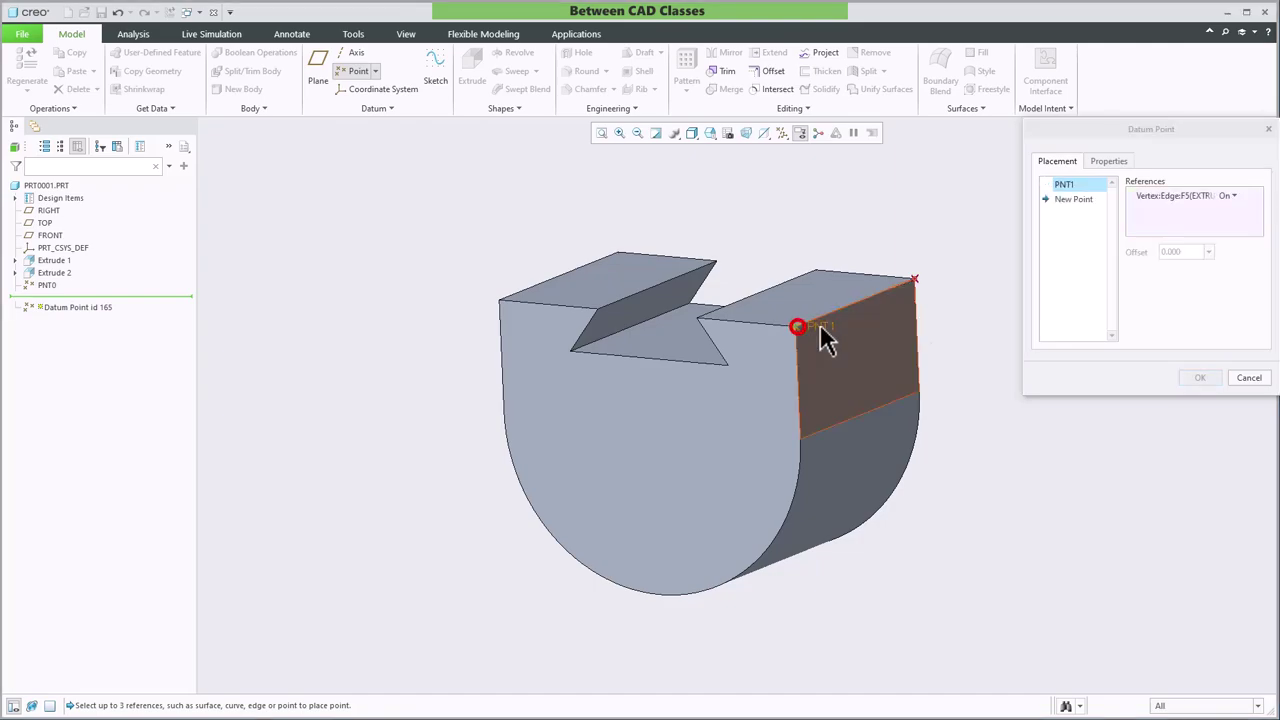
click(1197, 377)
click(1079, 284)
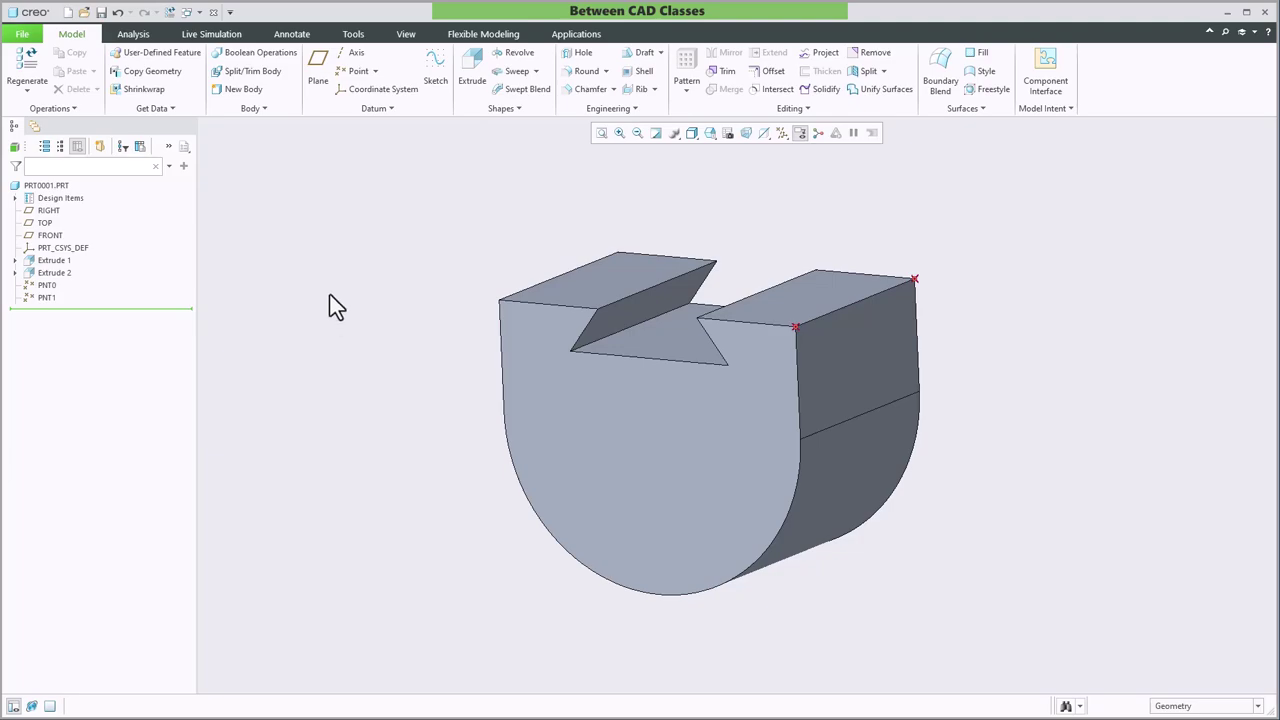
Step: Create a datum point on the front bottom edge of the dovetail slot at an offset ratio of 0.5
click(356, 71)
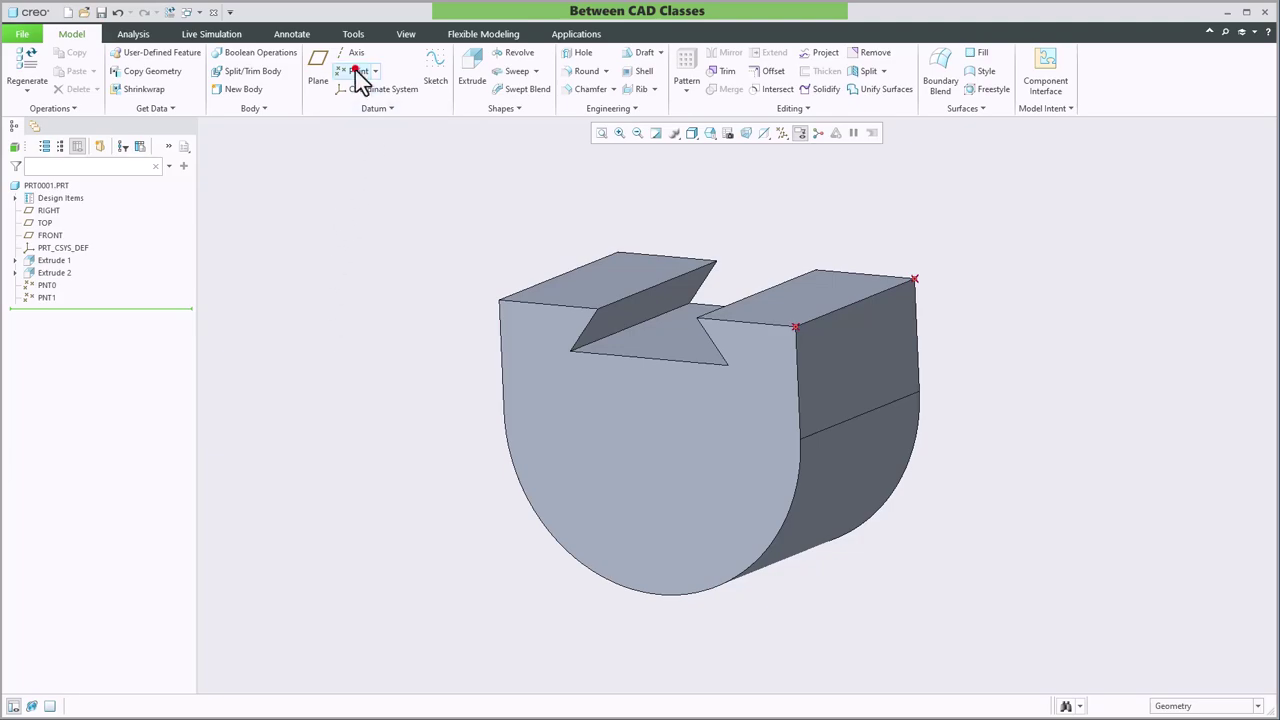
click(608, 356)
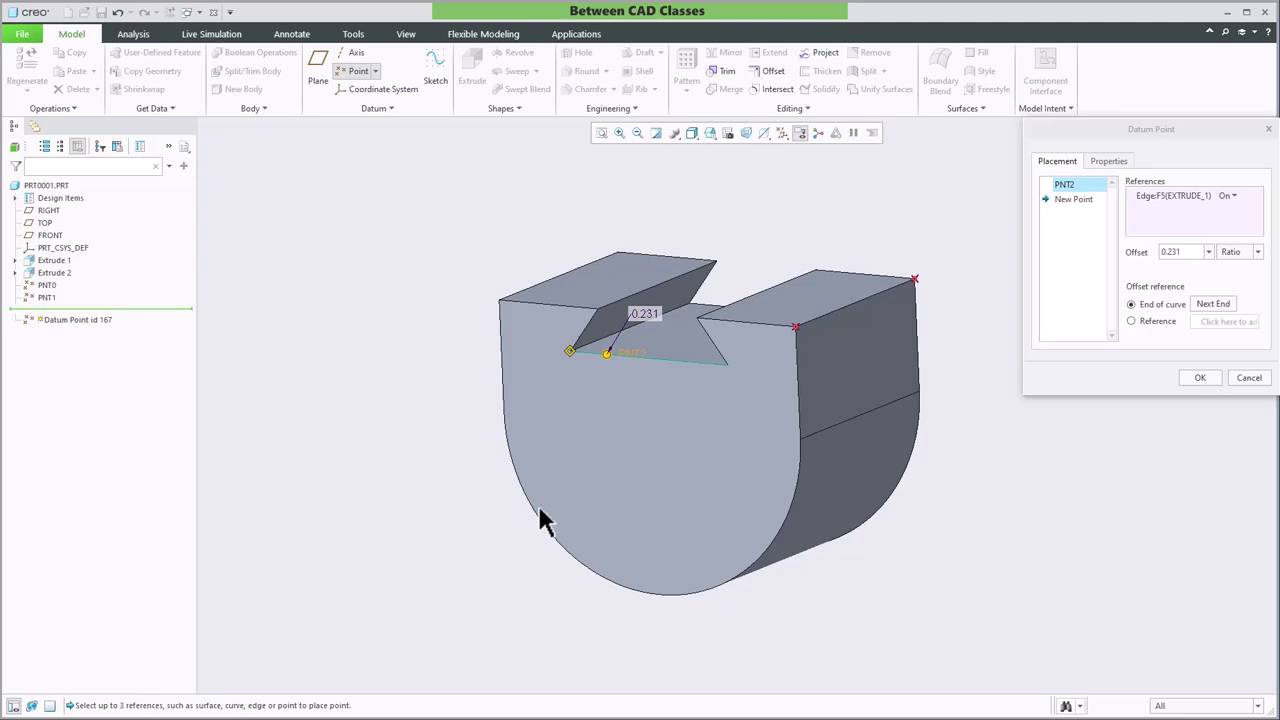
drag(608, 355, 644, 361)
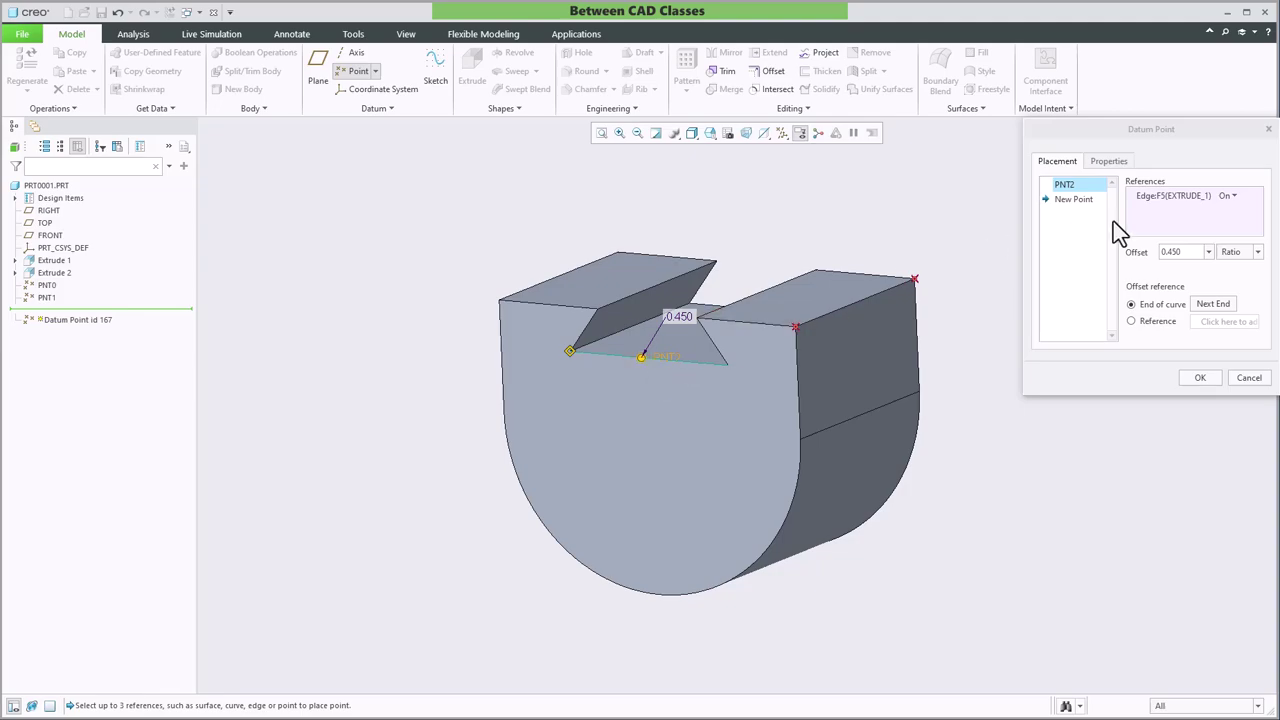
double_click(1175, 252)
text(.5)
key(Return)
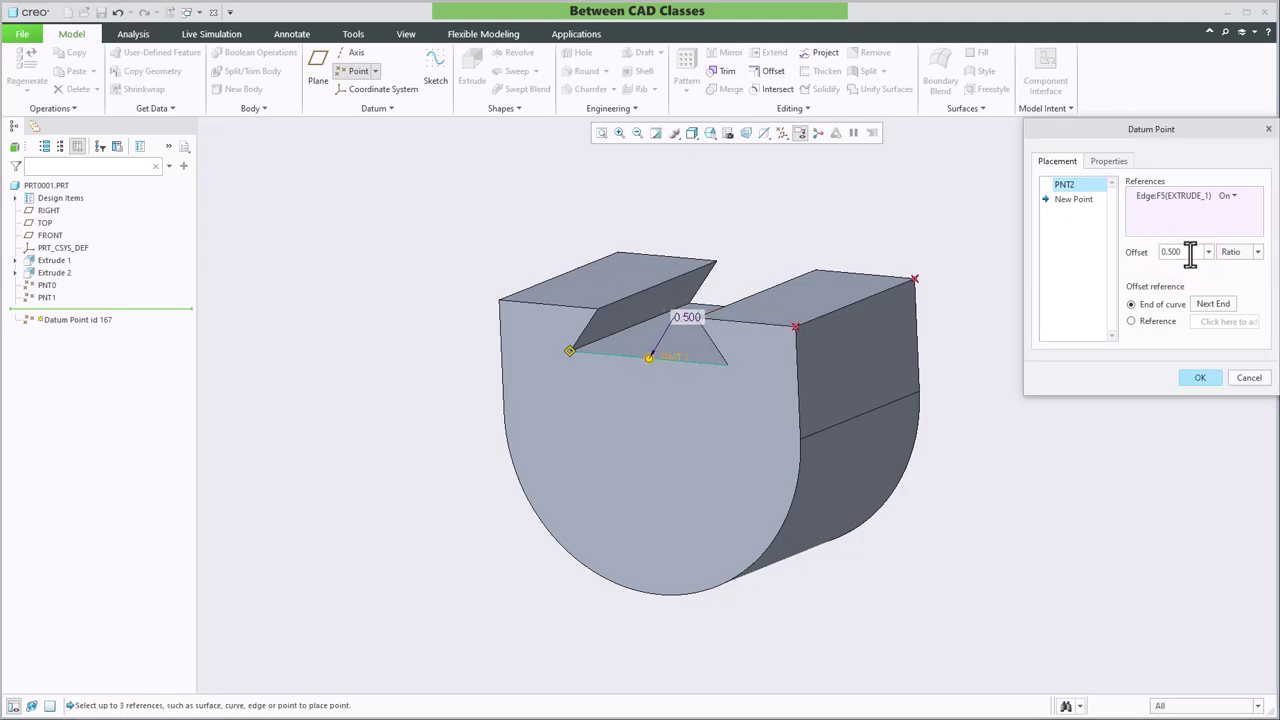
click(1201, 378)
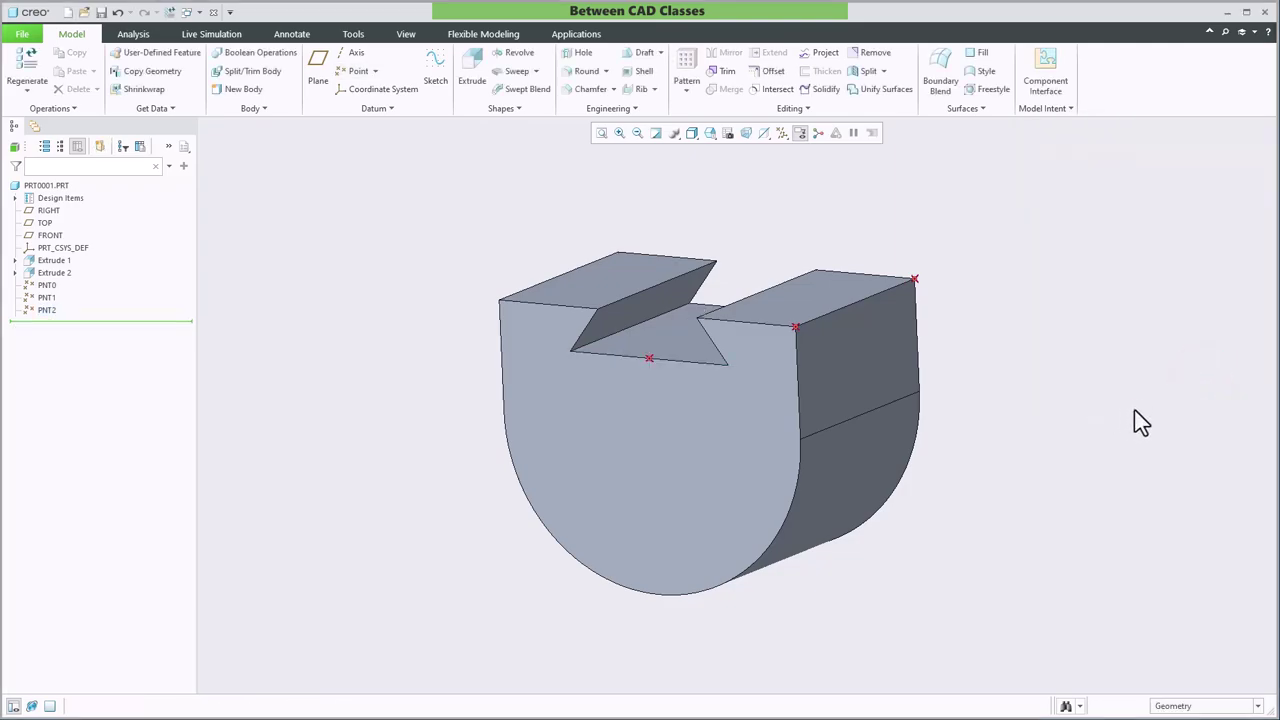
Step: Create a datum point on the front face's curved bottom edge at an offset ratio of 0.5
click(345, 75)
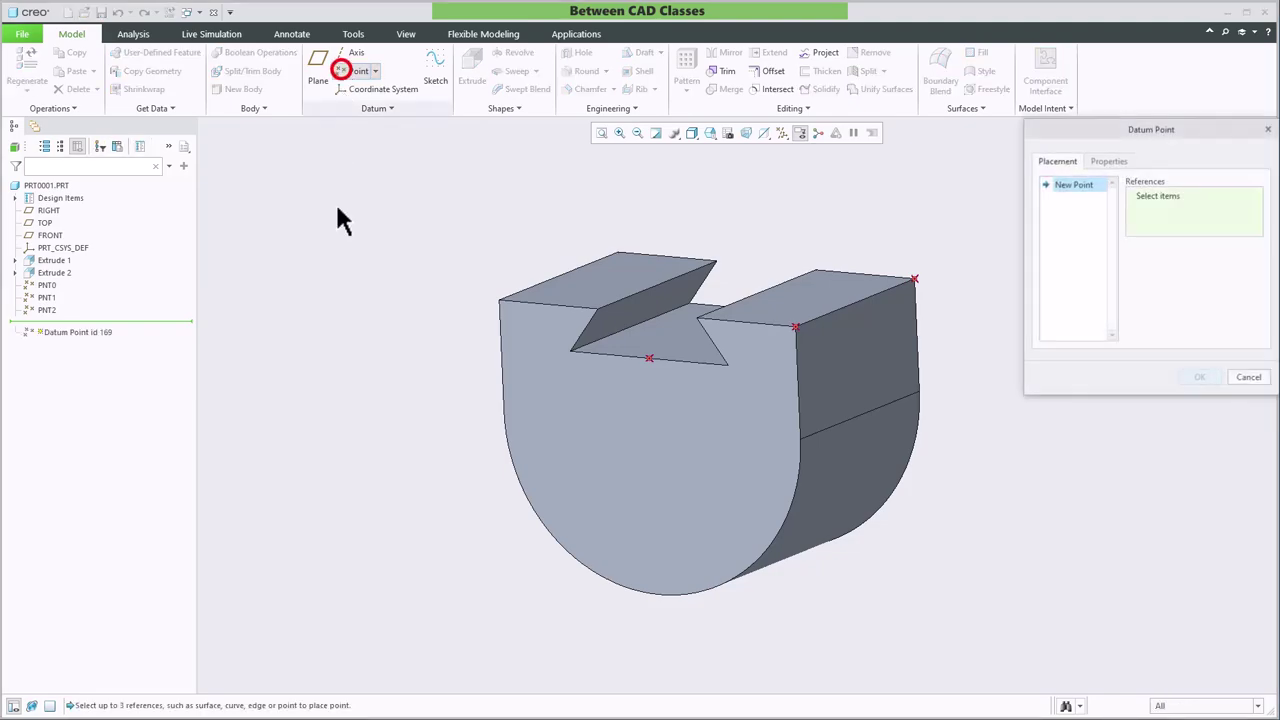
click(577, 560)
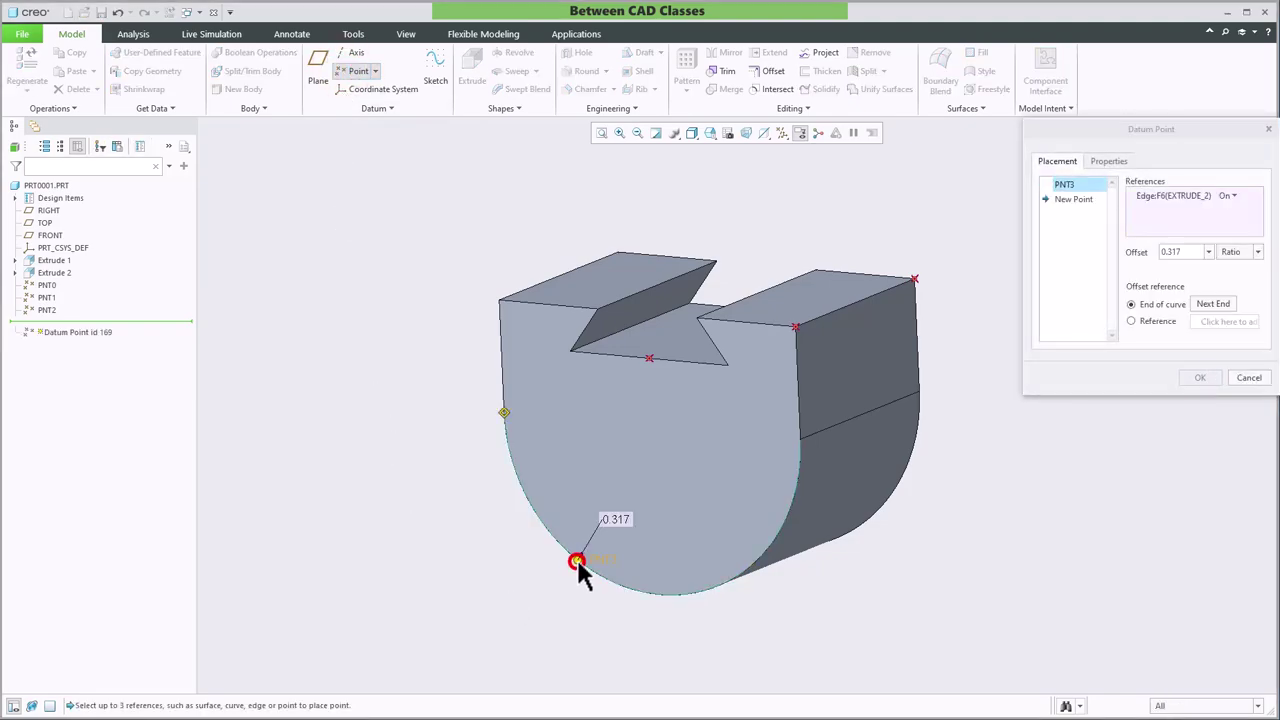
double_click(1183, 253)
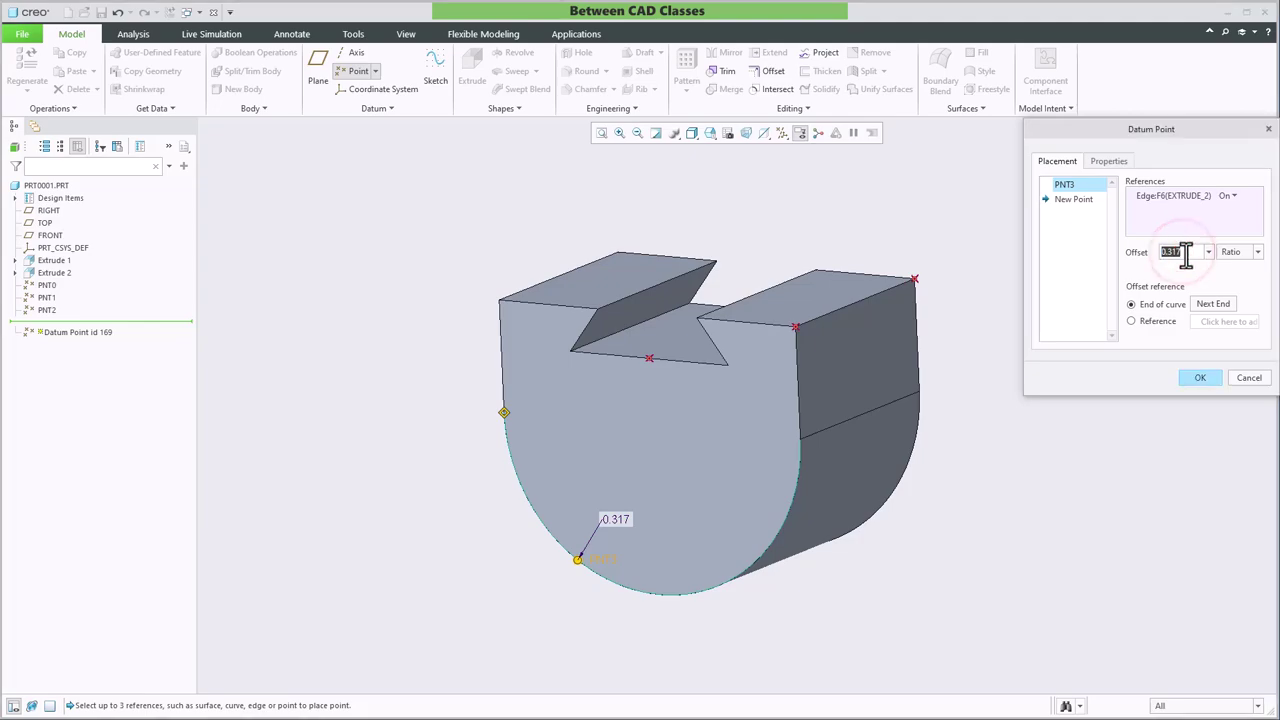
text(.5)
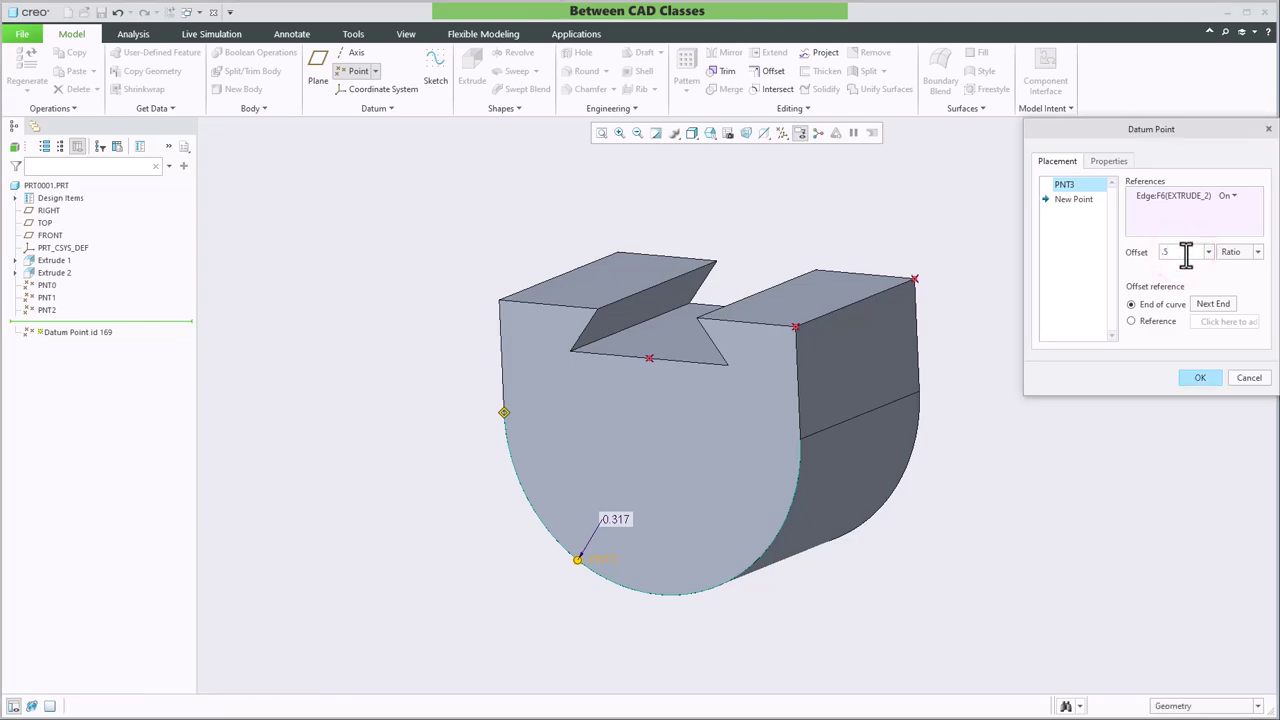
key(Return)
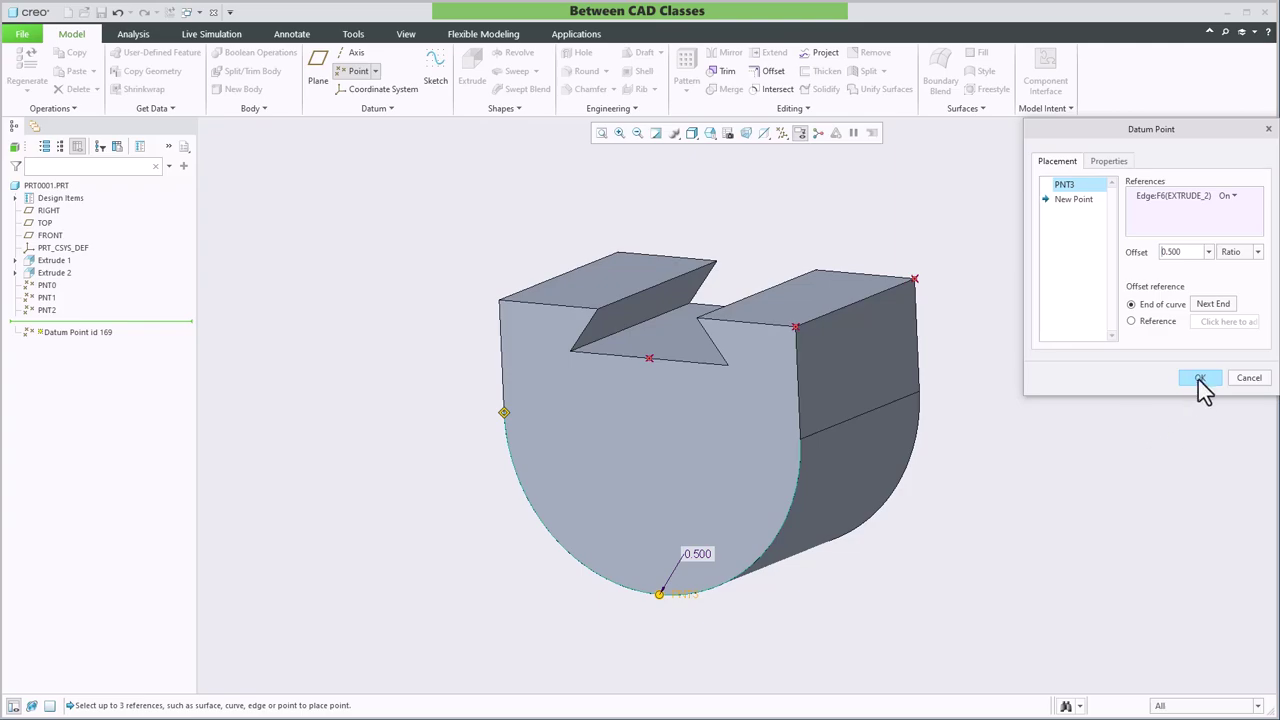
click(1199, 378)
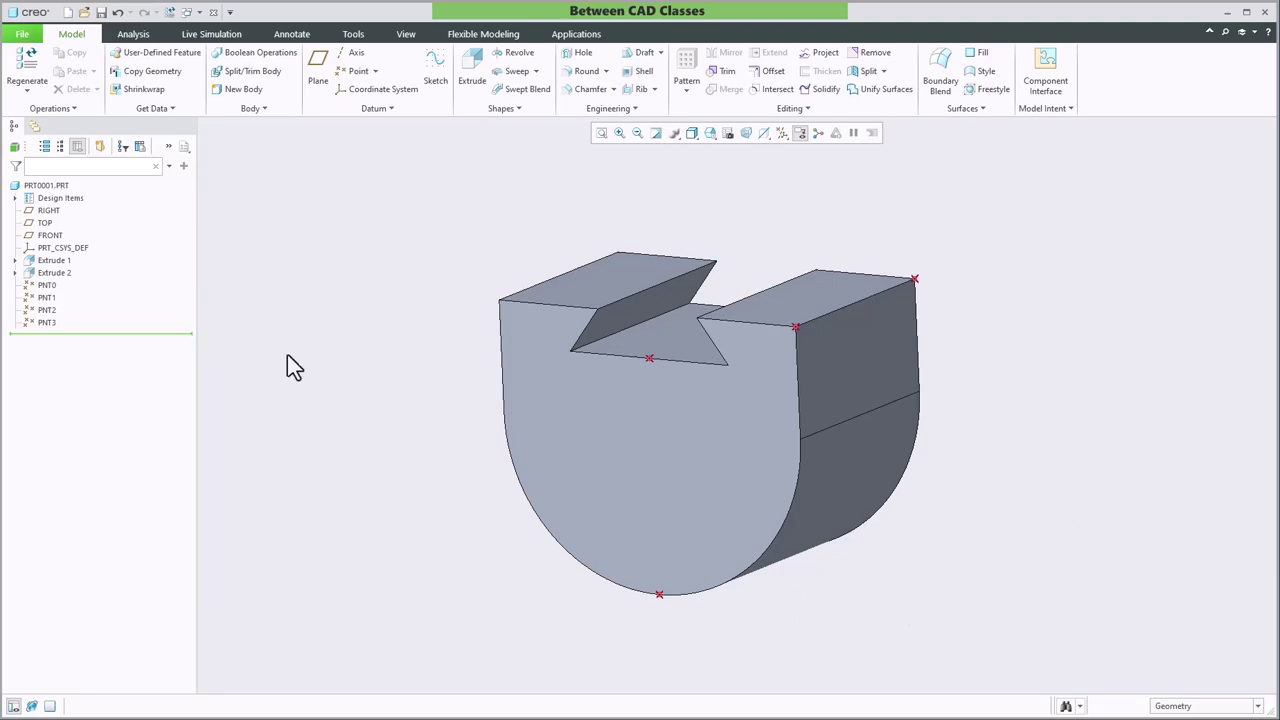
Step: Create a datum point at the center of the front face's curved bottom edge using the Center constraint
click(357, 72)
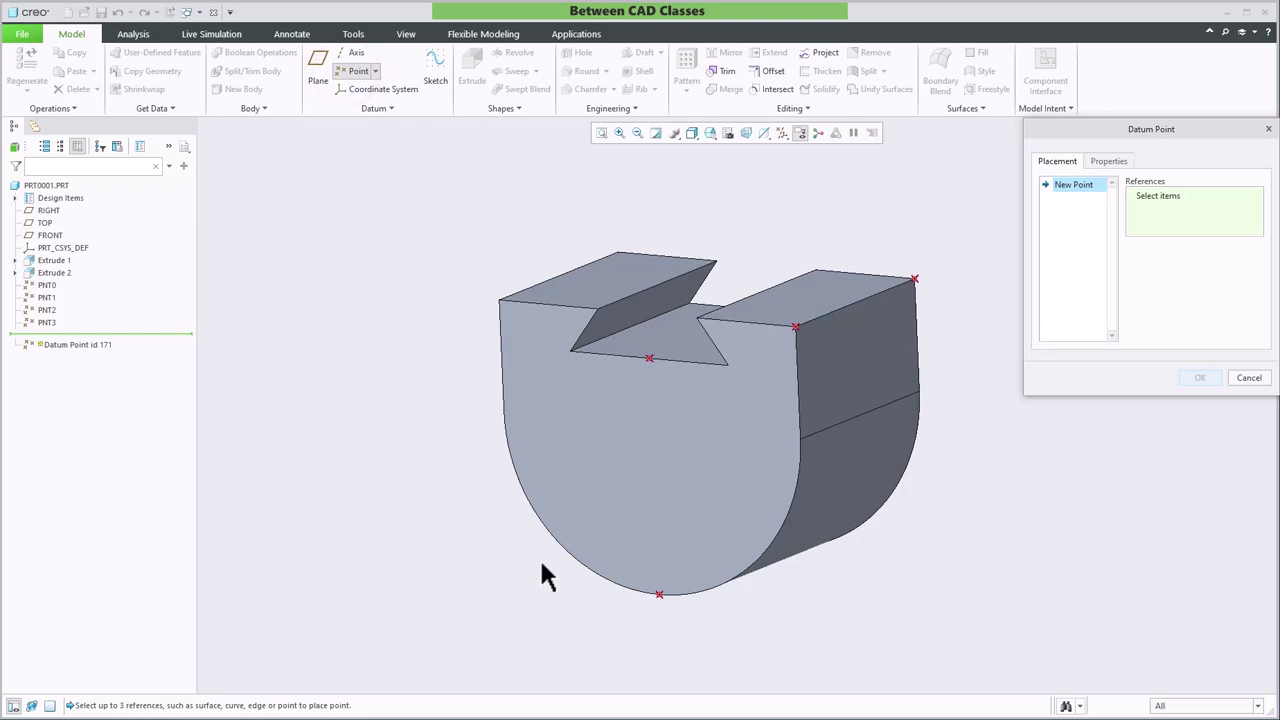
click(565, 547)
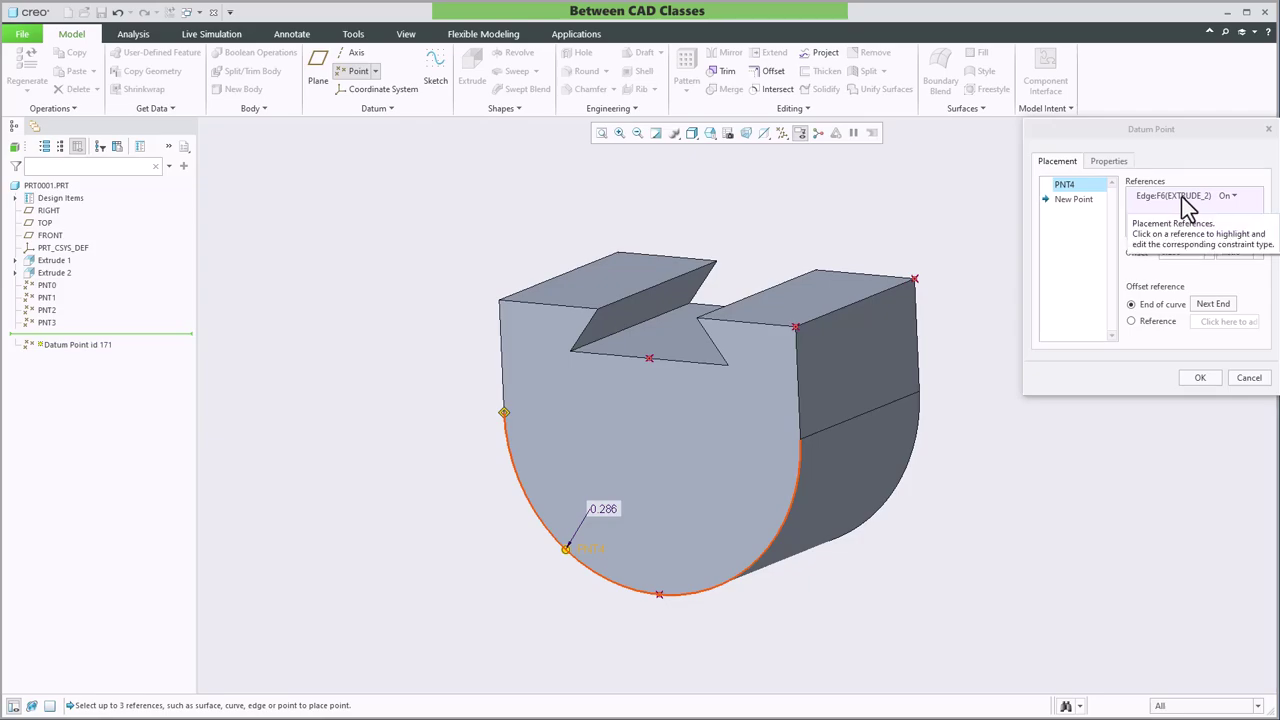
click(1229, 196)
click(1235, 196)
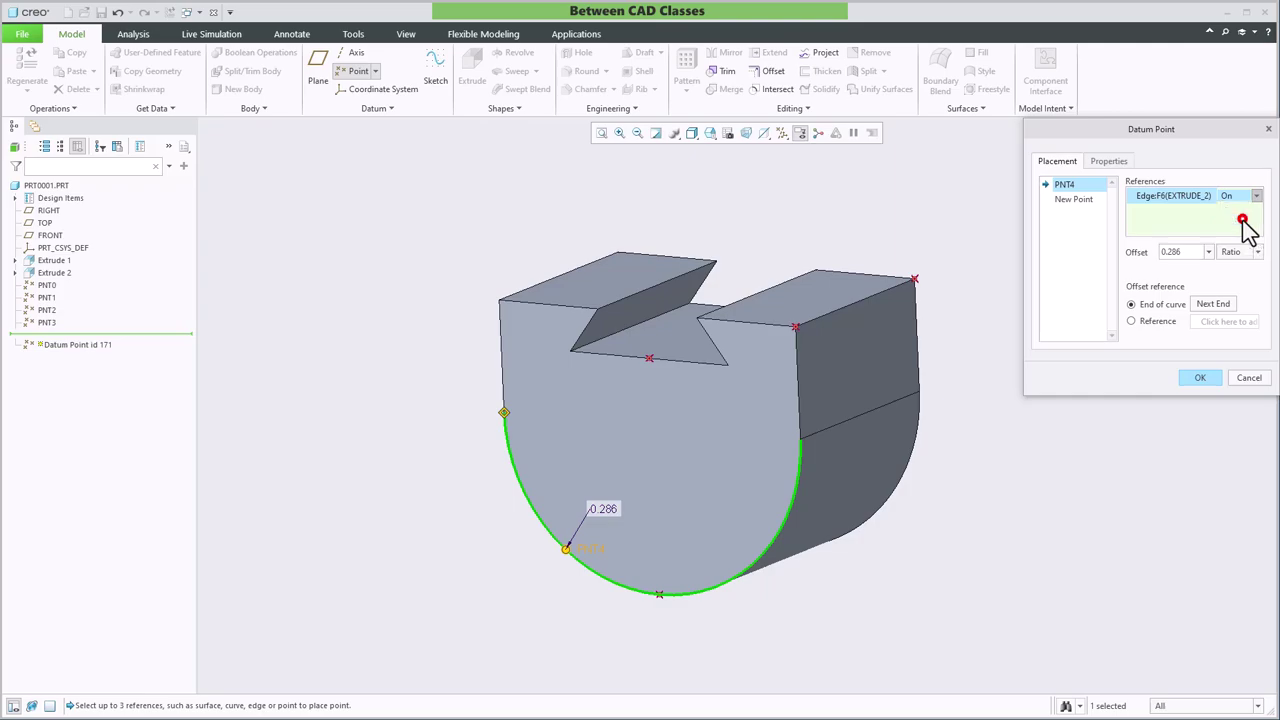
click(1234, 220)
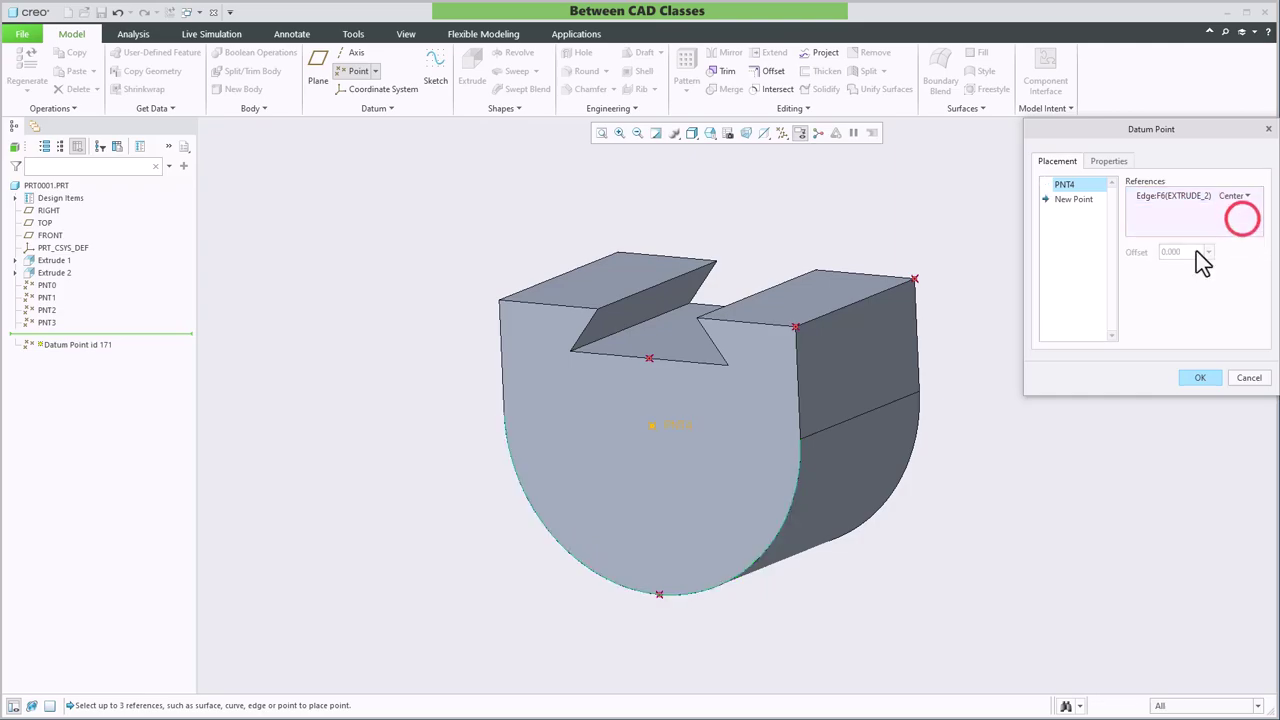
click(1201, 378)
click(1138, 450)
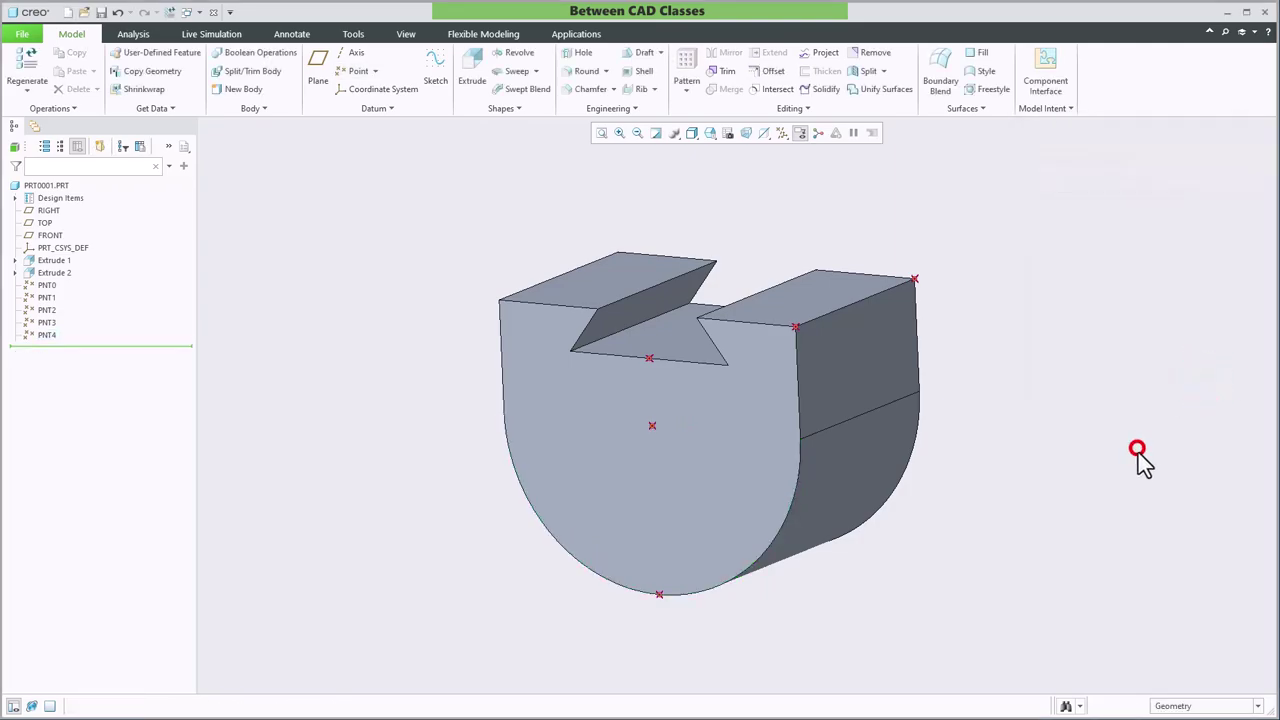
Step: Create a datum point at the intersection of the front face and the dovetail slot's two slanted side walls
middle_drag(1074, 499, 1056, 503)
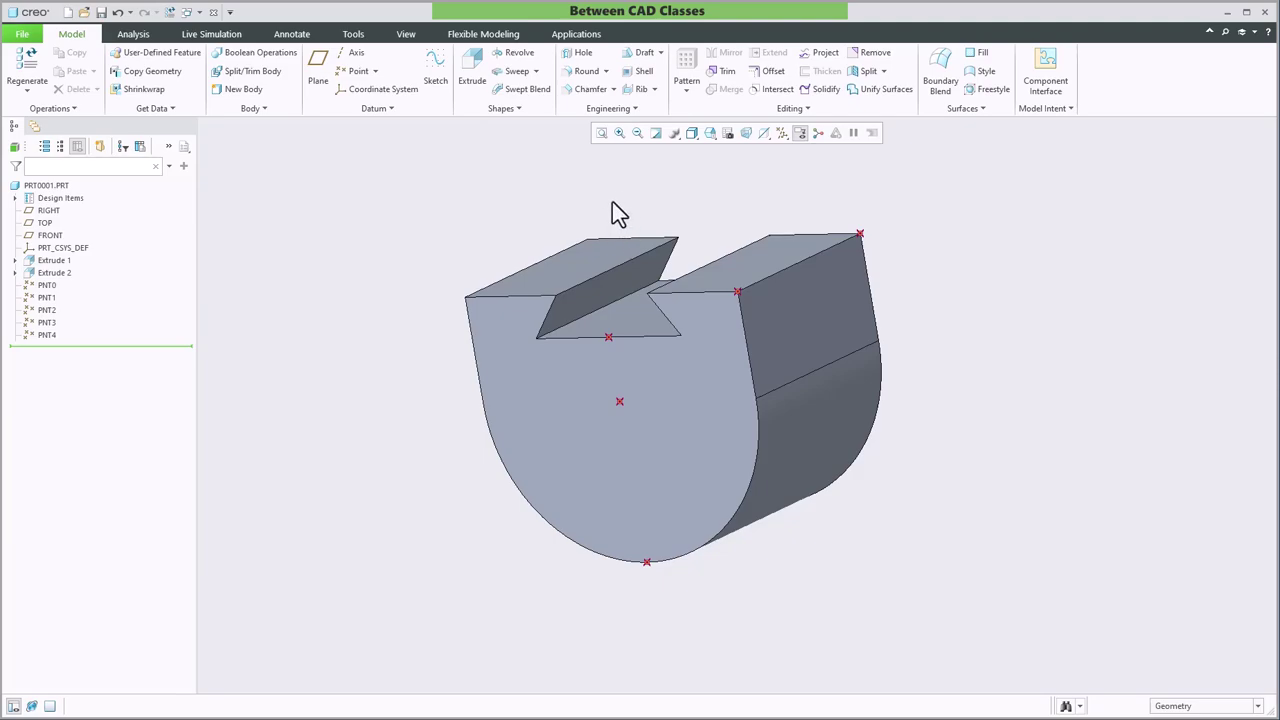
click(357, 71)
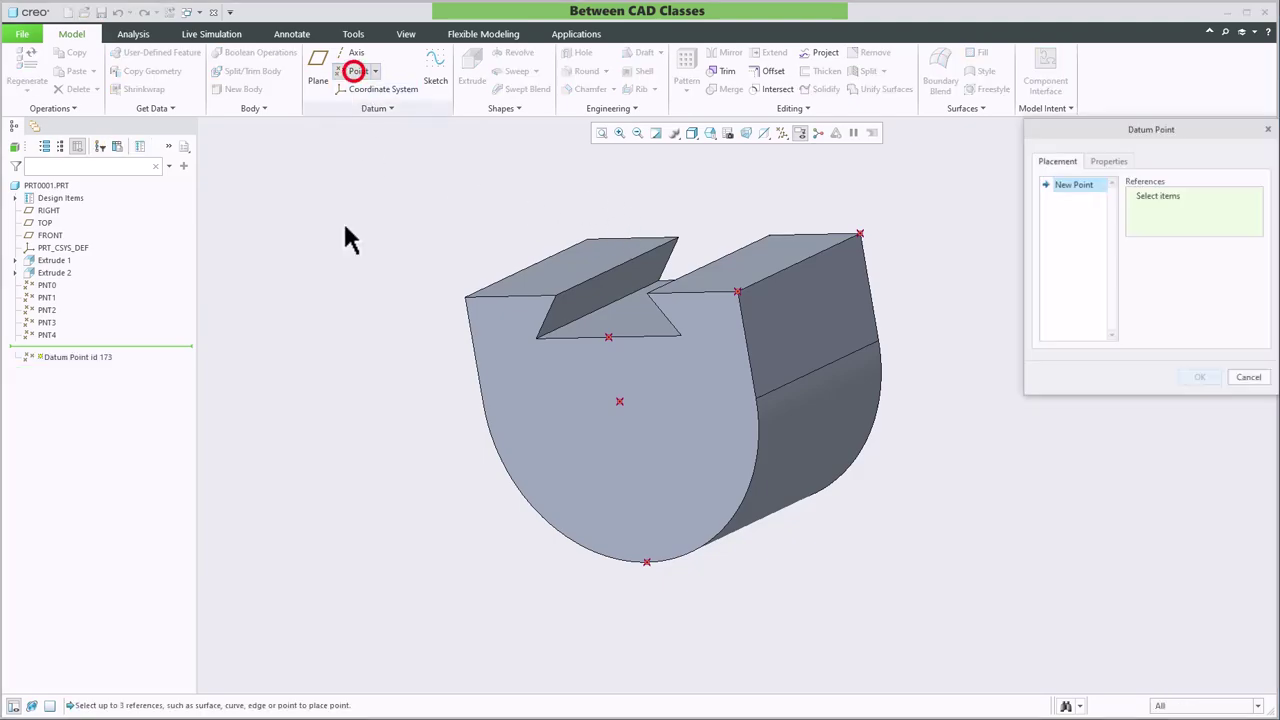
click(658, 462)
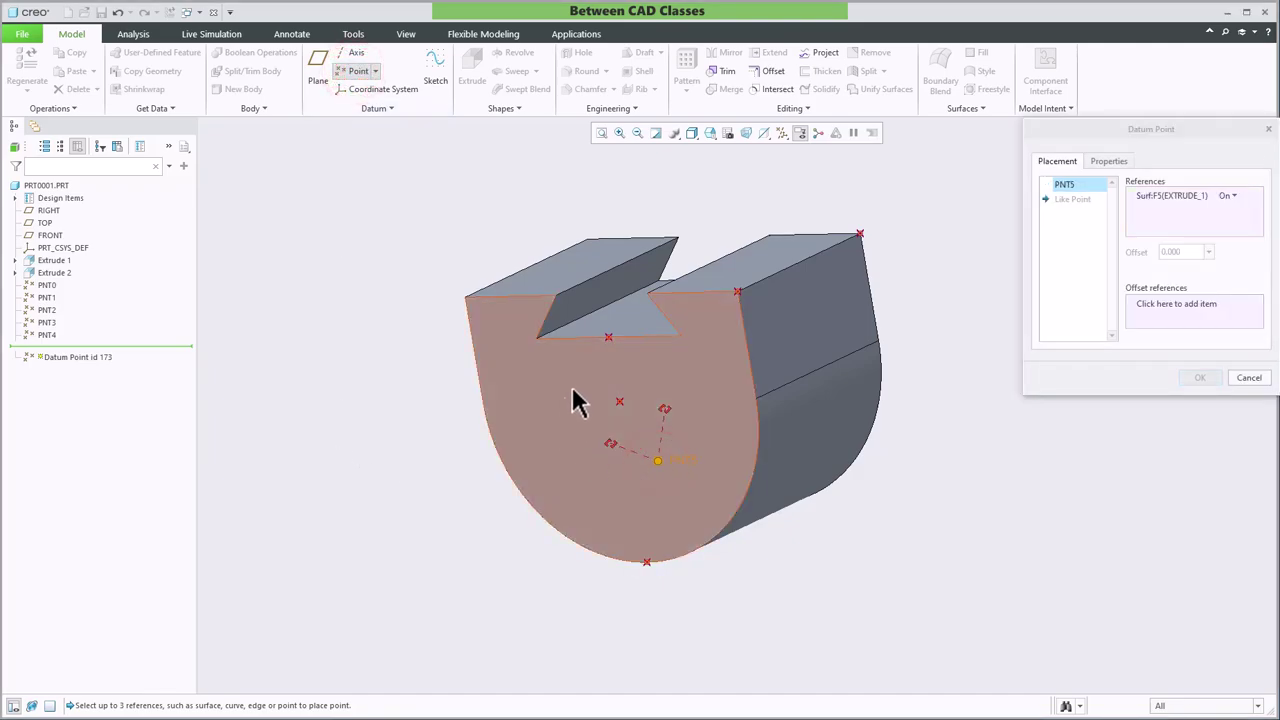
ctrl+click(592, 306)
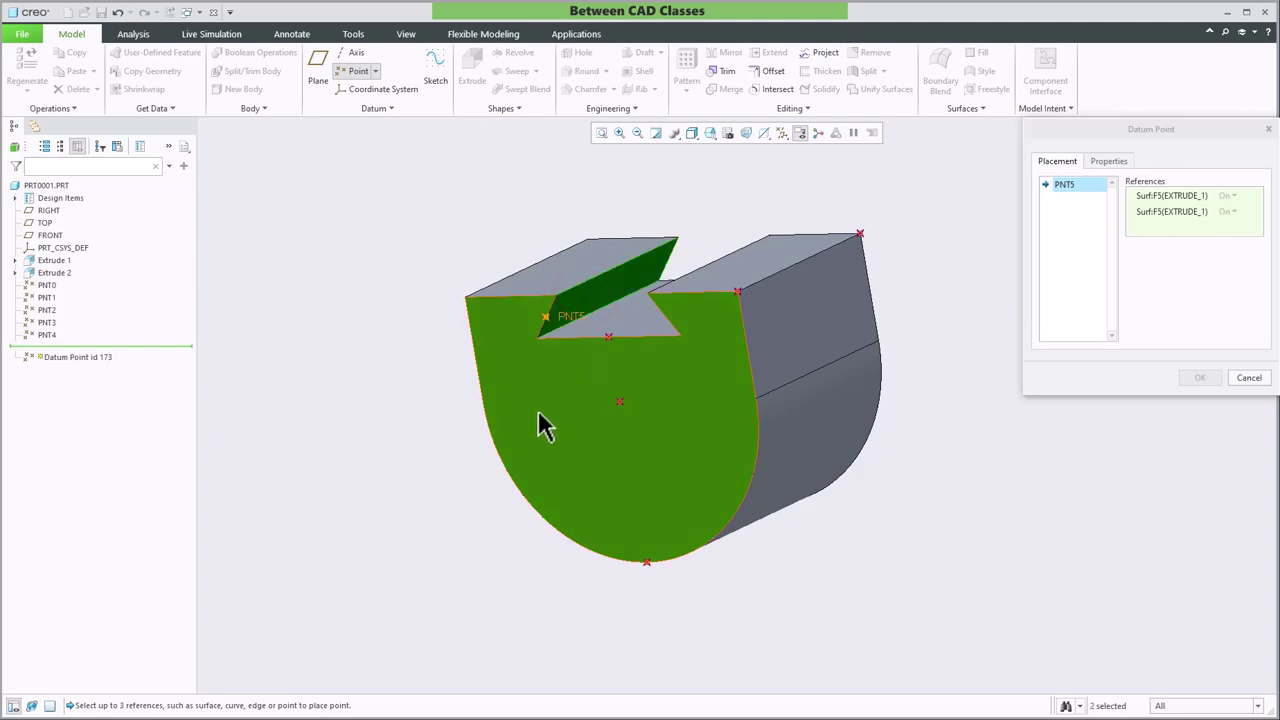
middle_drag(540, 418, 611, 408)
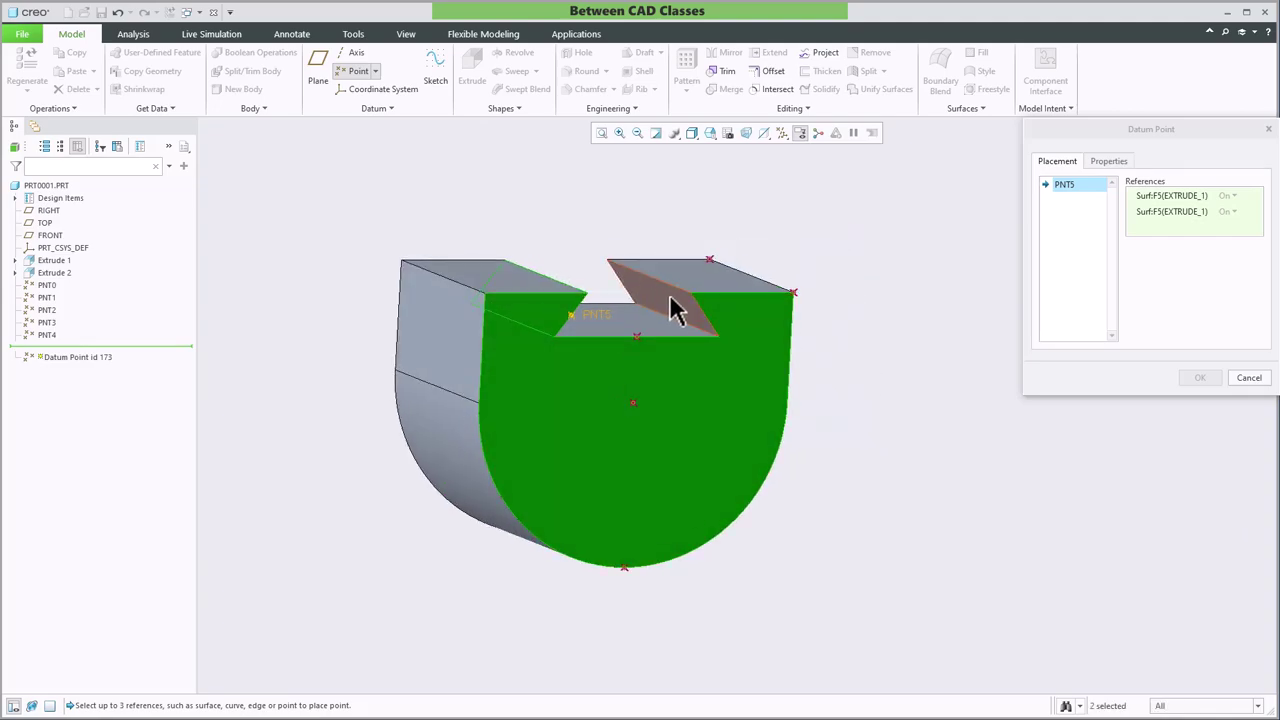
ctrl+click(672, 308)
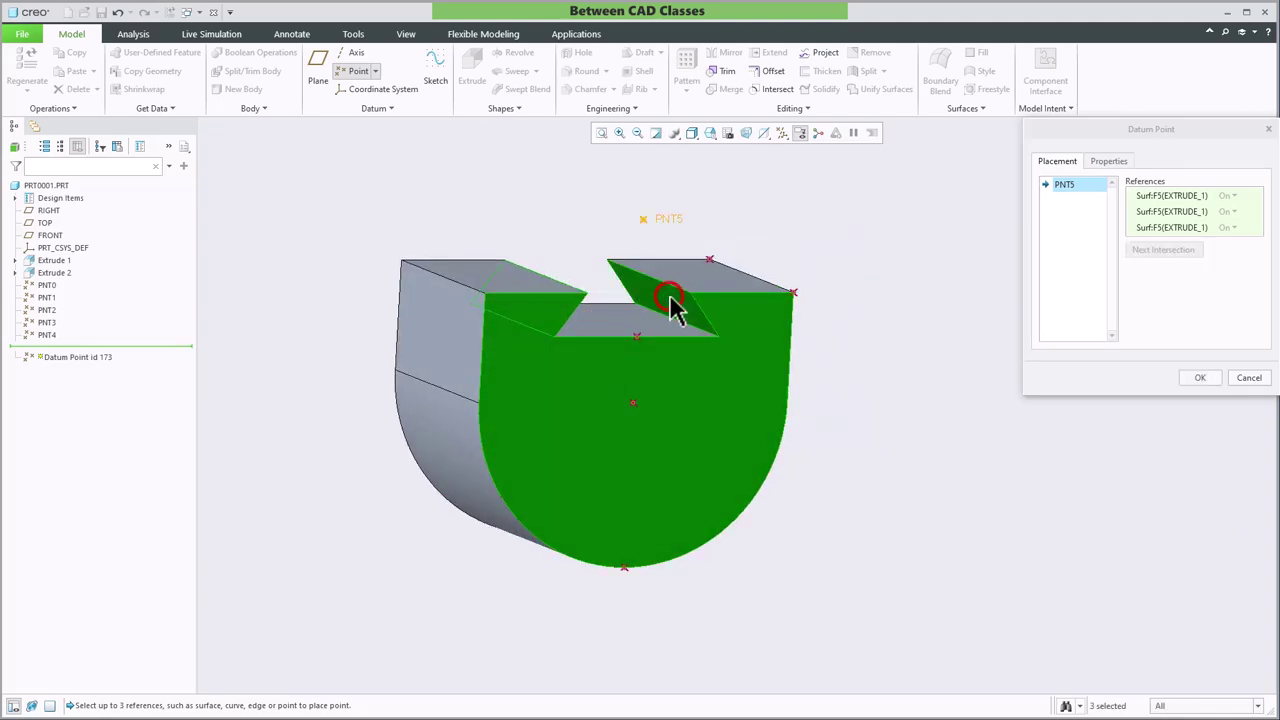
click(1199, 378)
middle_drag(975, 343, 900, 337)
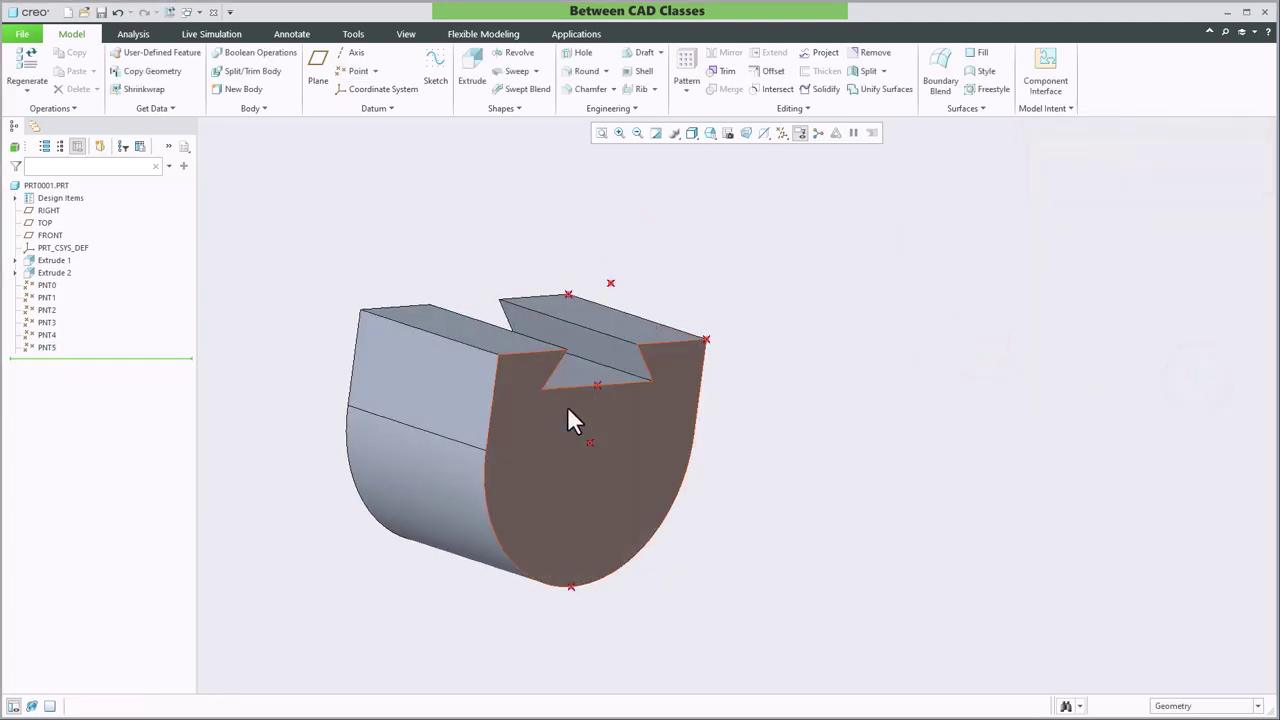
click(864, 458)
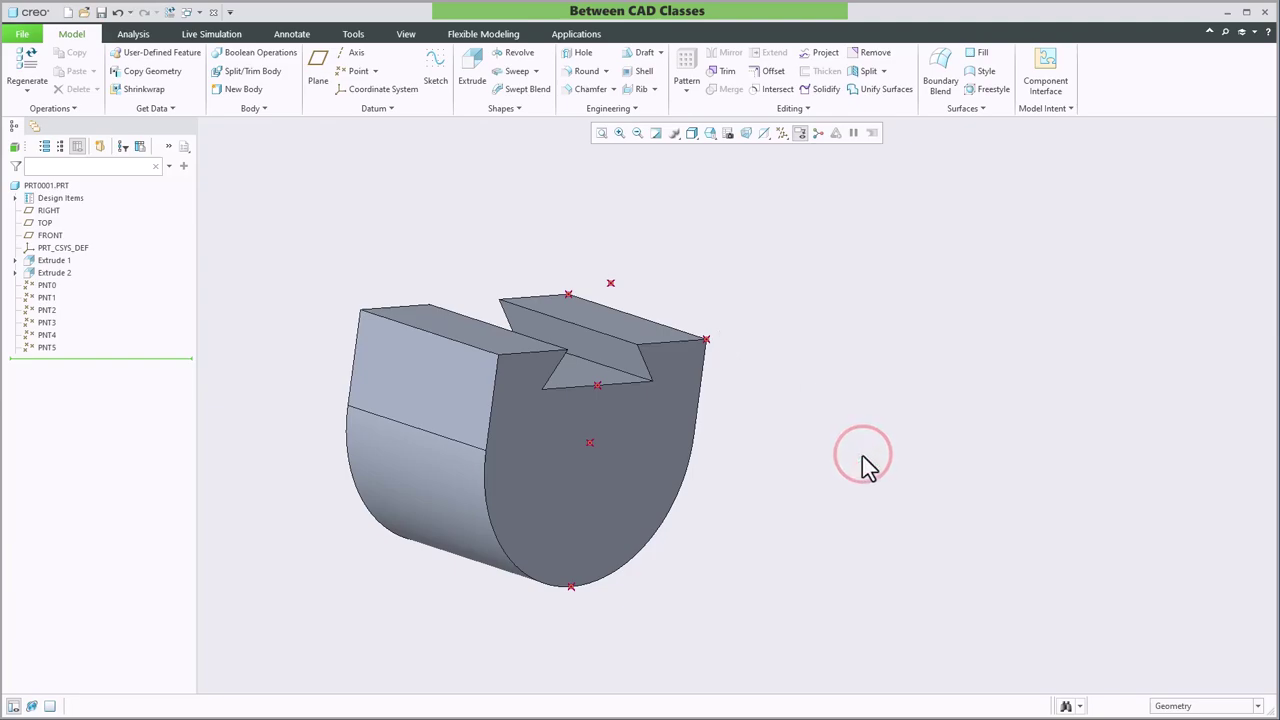
Step: Create a datum point where the rounded bottom surface, the front face and the slot's right slanted wall intersect
middle_drag(862, 458, 1038, 476)
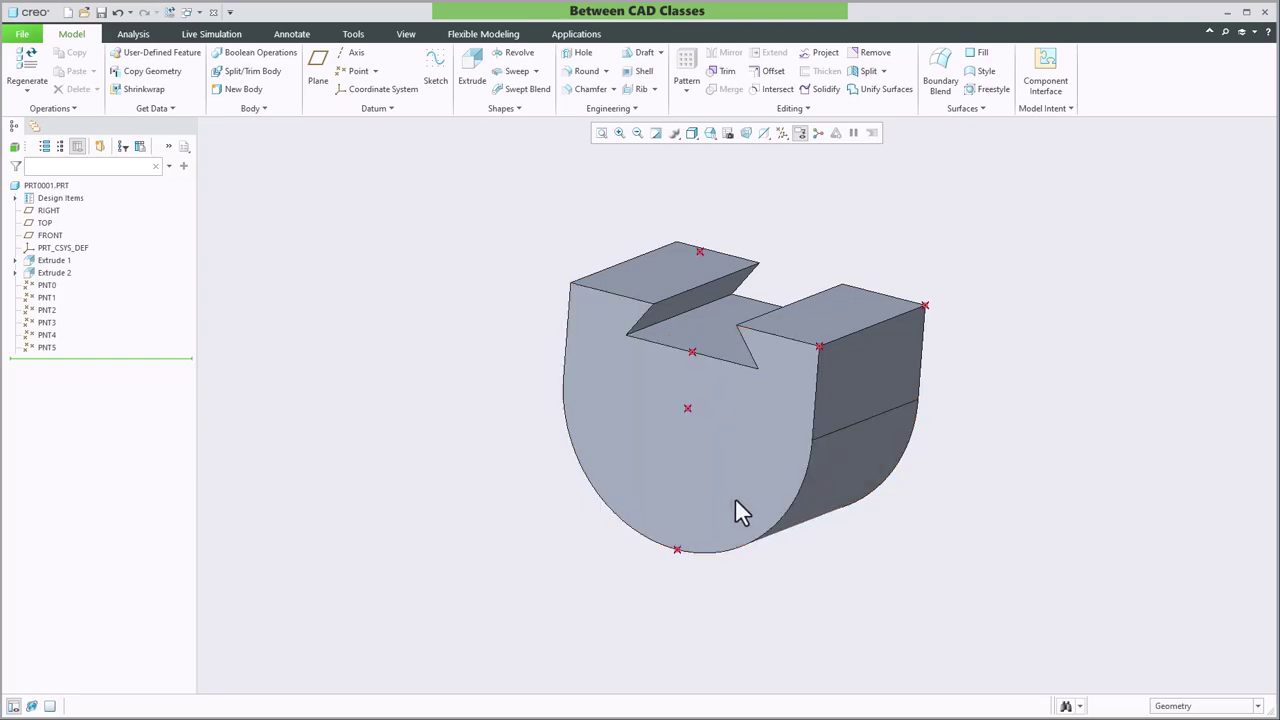
middle_drag(734, 497, 778, 498)
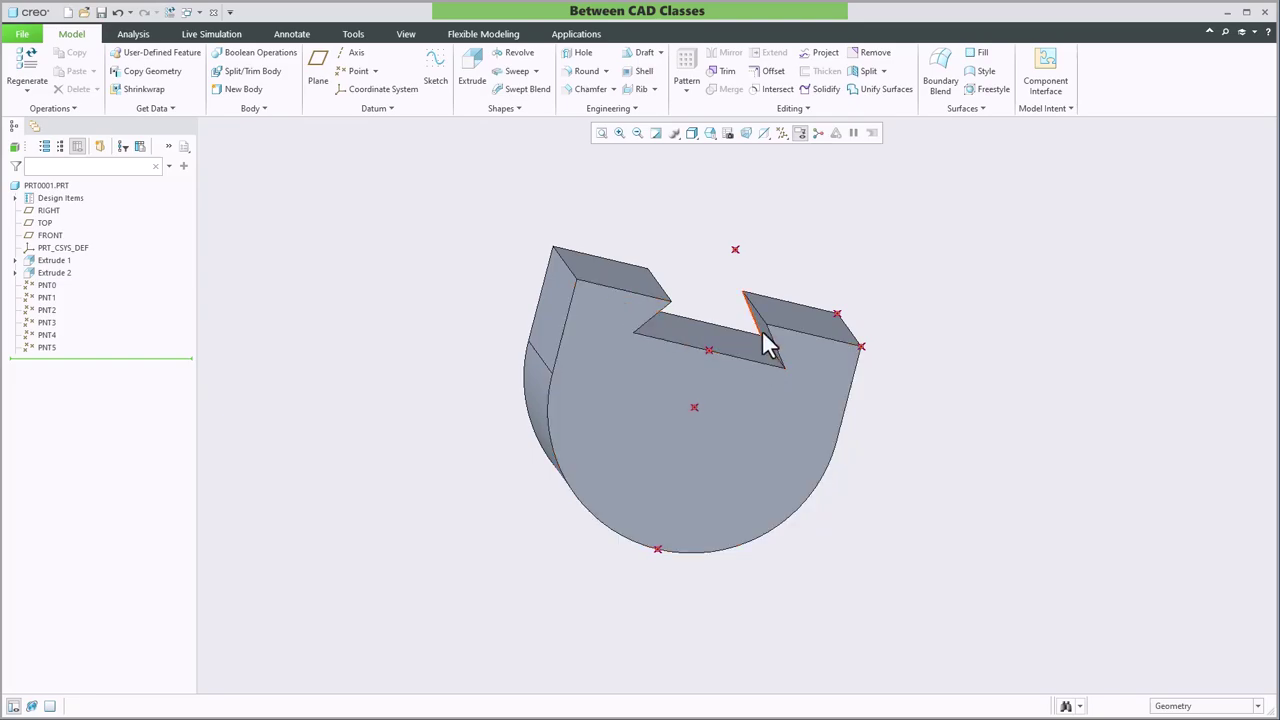
mouse_move(818, 512)
middle_down()
mouse_move(757, 506)
mouse_move(958, 460)
middle_up()
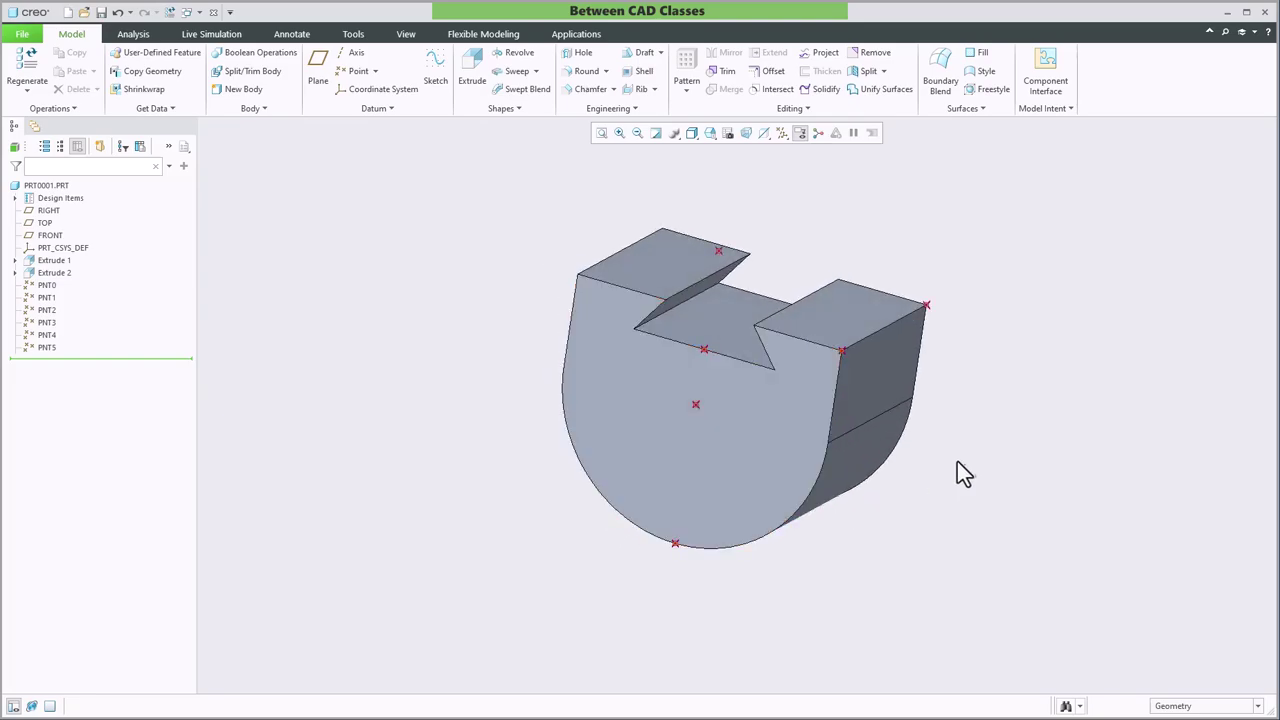
click(358, 70)
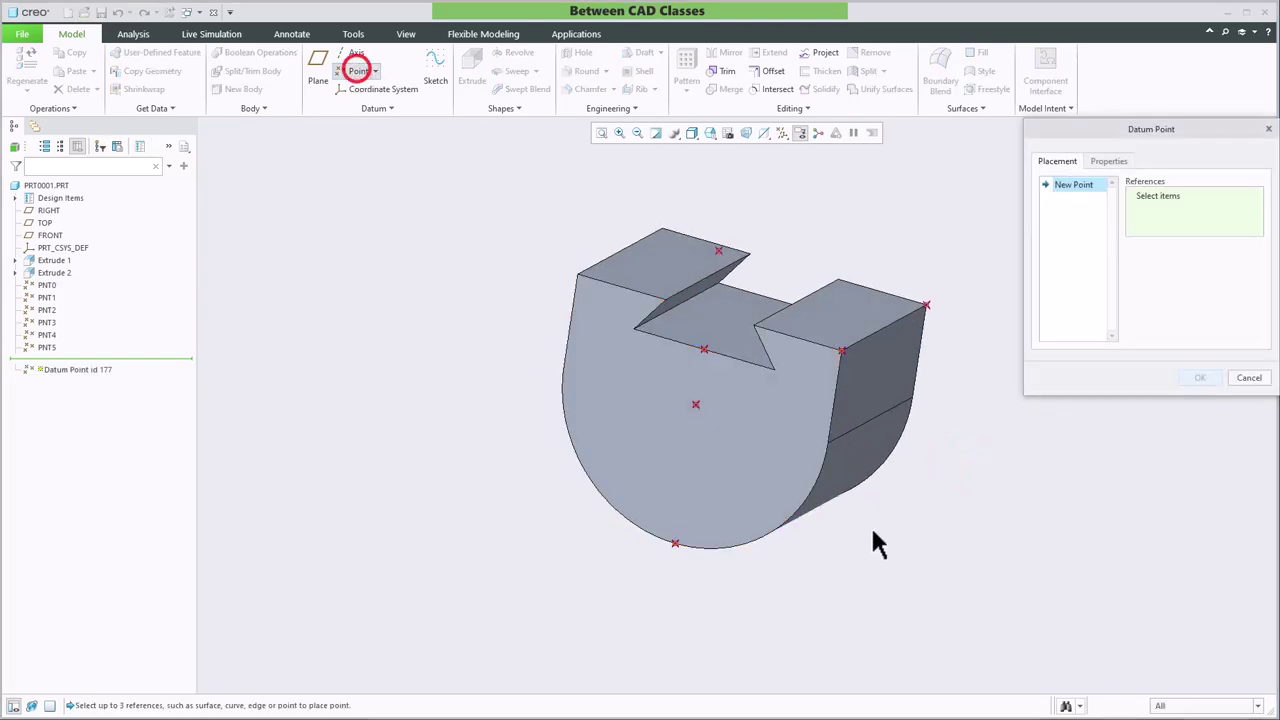
click(844, 476)
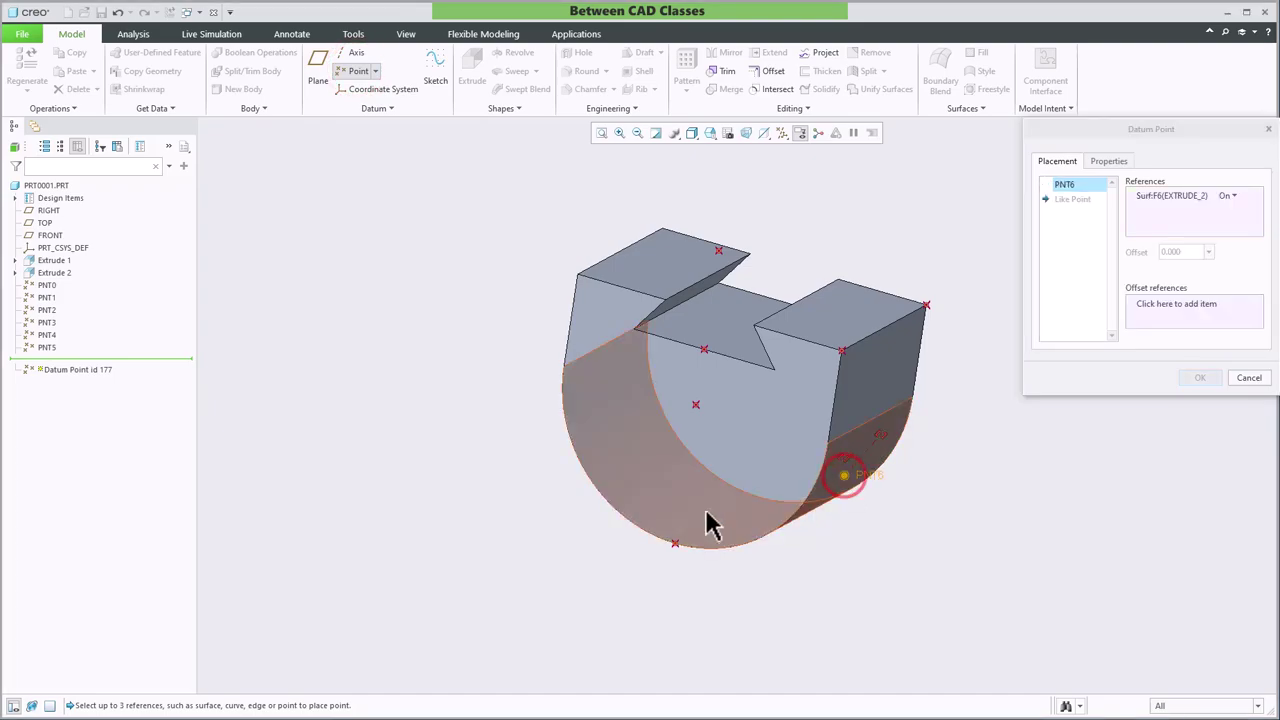
ctrl+click(740, 476)
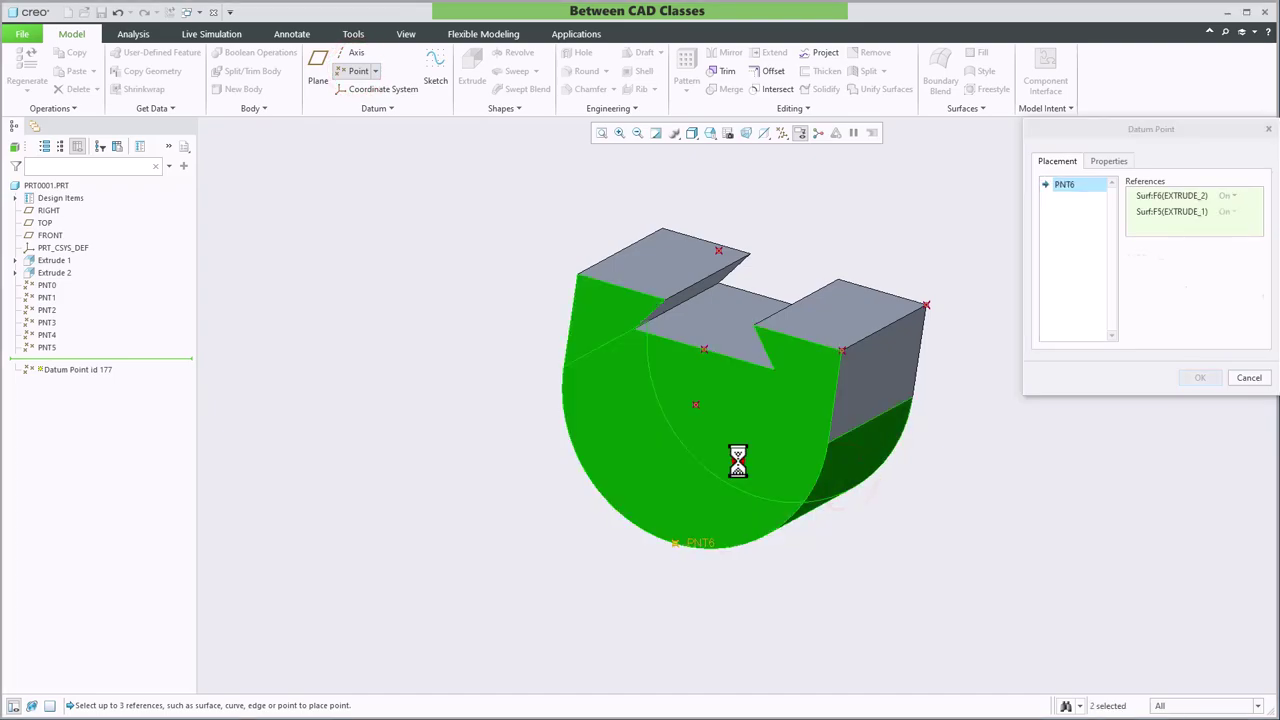
middle_drag(740, 476, 766, 403)
ctrl+click(770, 345)
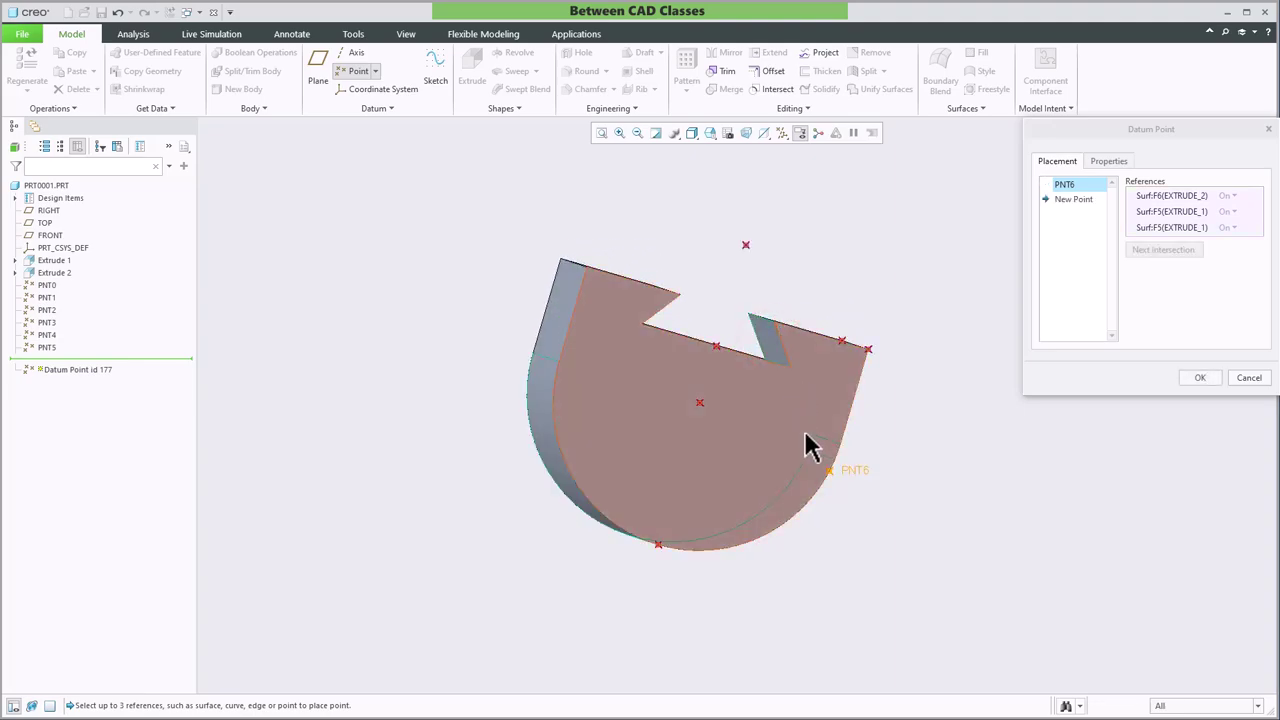
click(1197, 380)
middle_drag(1134, 466, 1061, 486)
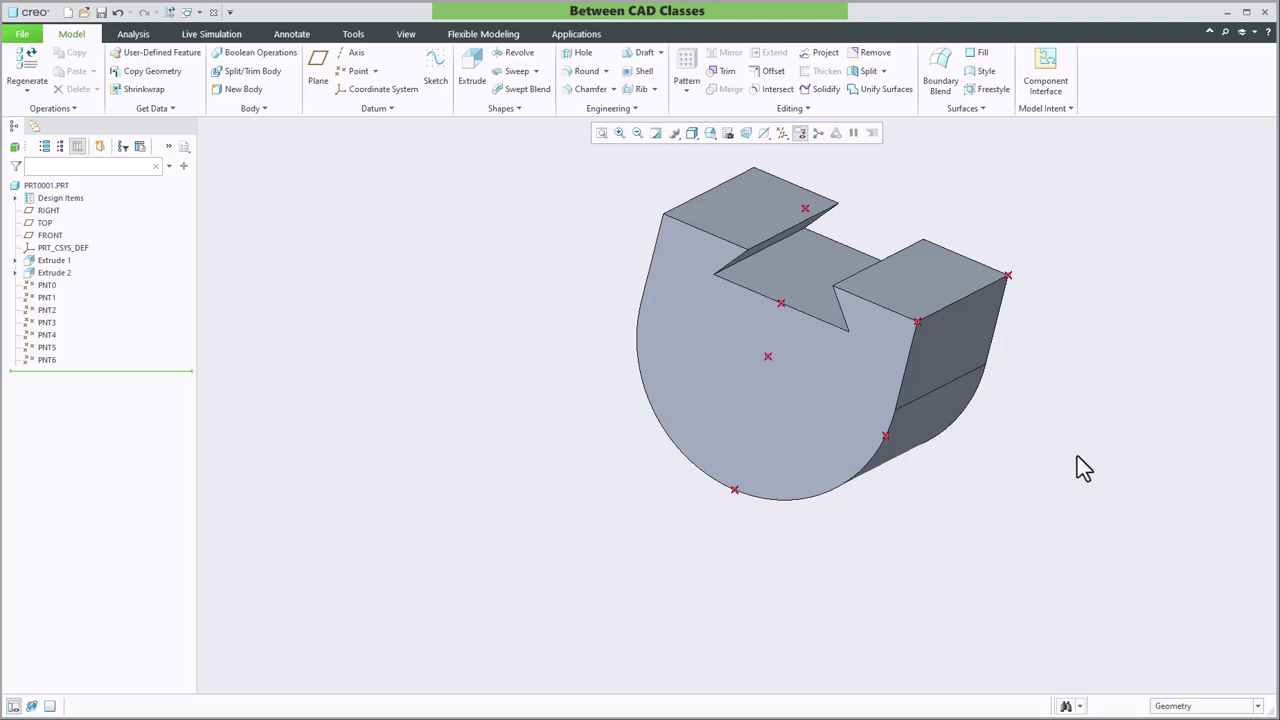
Step: Place a datum point on the right block's outer side face, offset about 4.6 from the front face and 3.2 from the block's top face
middle_drag(1077, 460, 1035, 518)
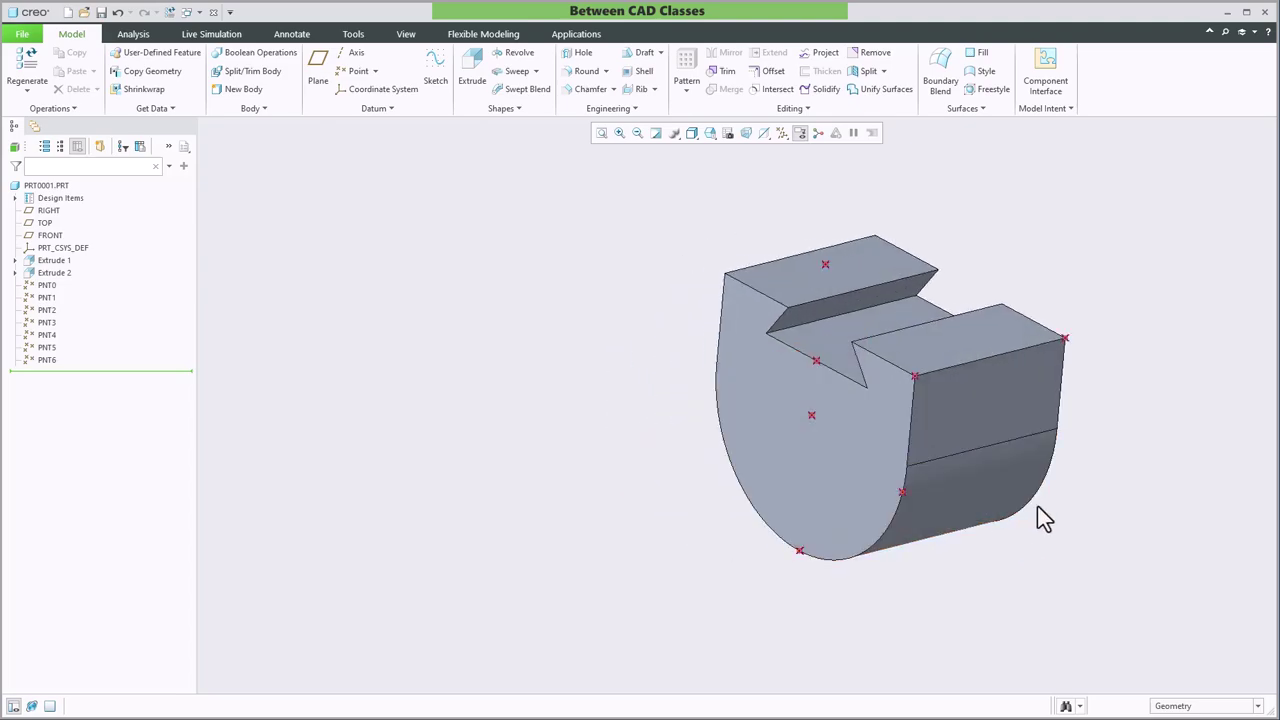
shift+middle_drag(1148, 514, 1011, 513)
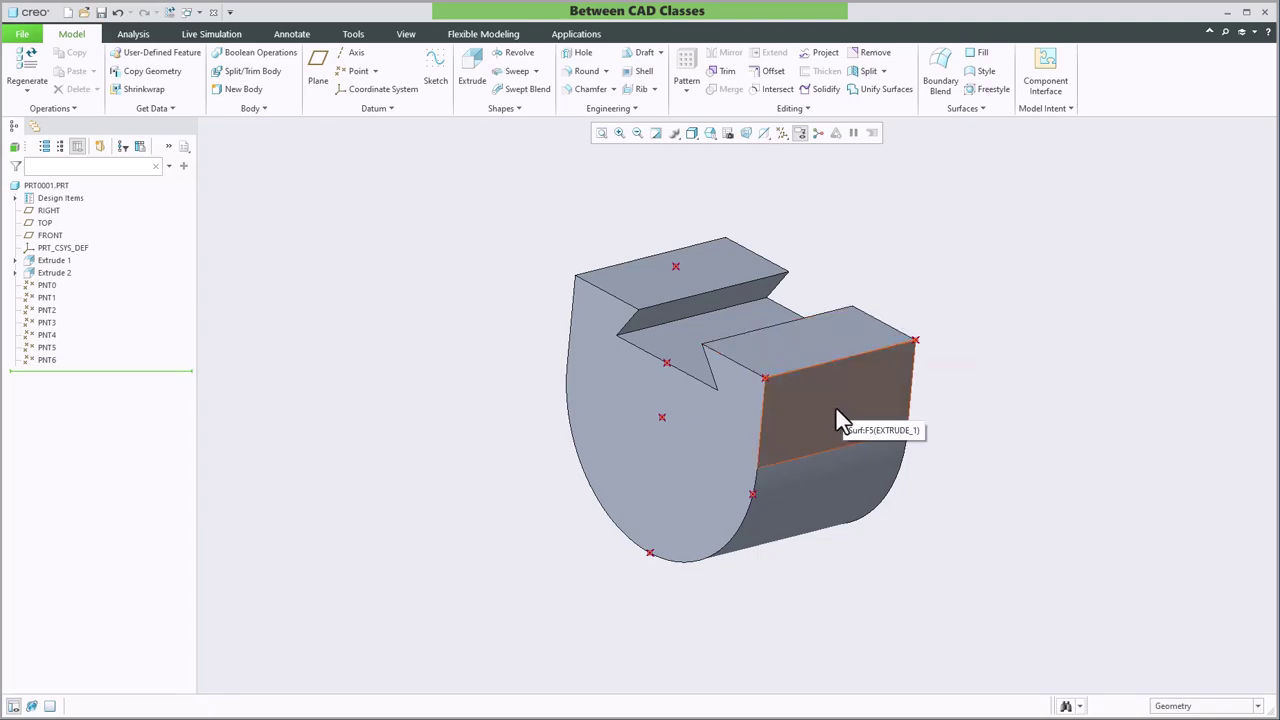
click(1009, 373)
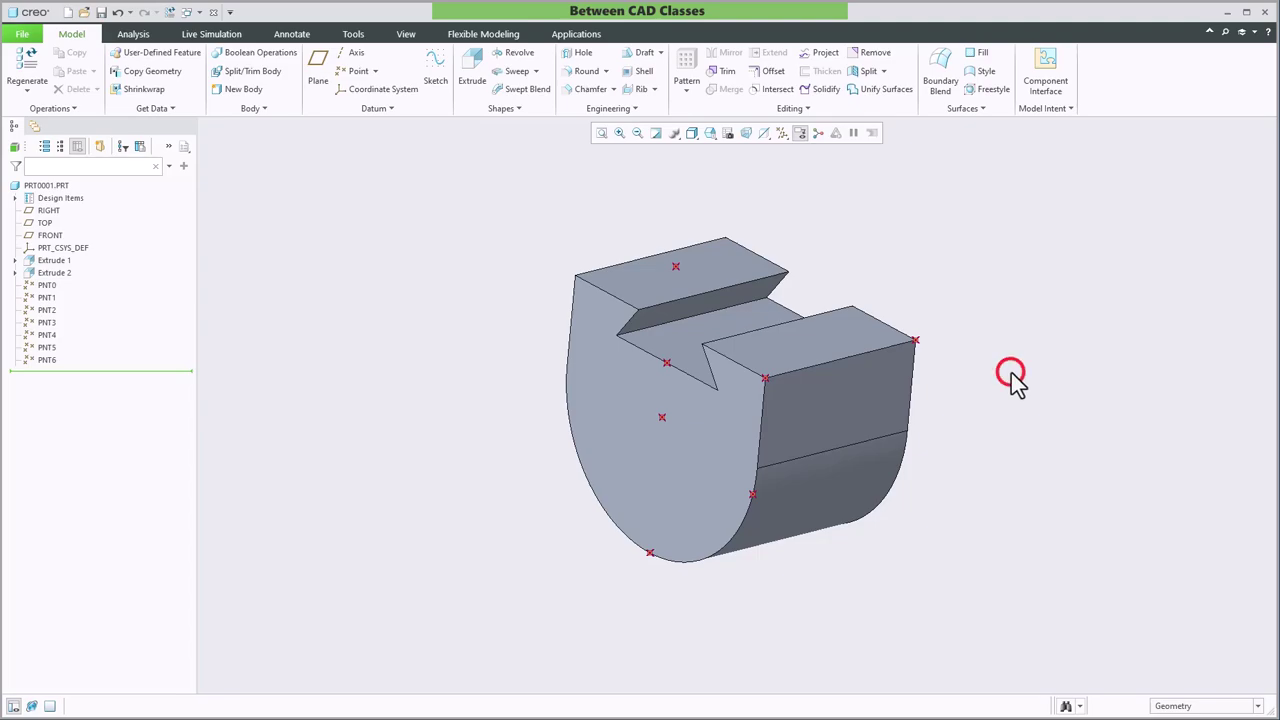
click(358, 71)
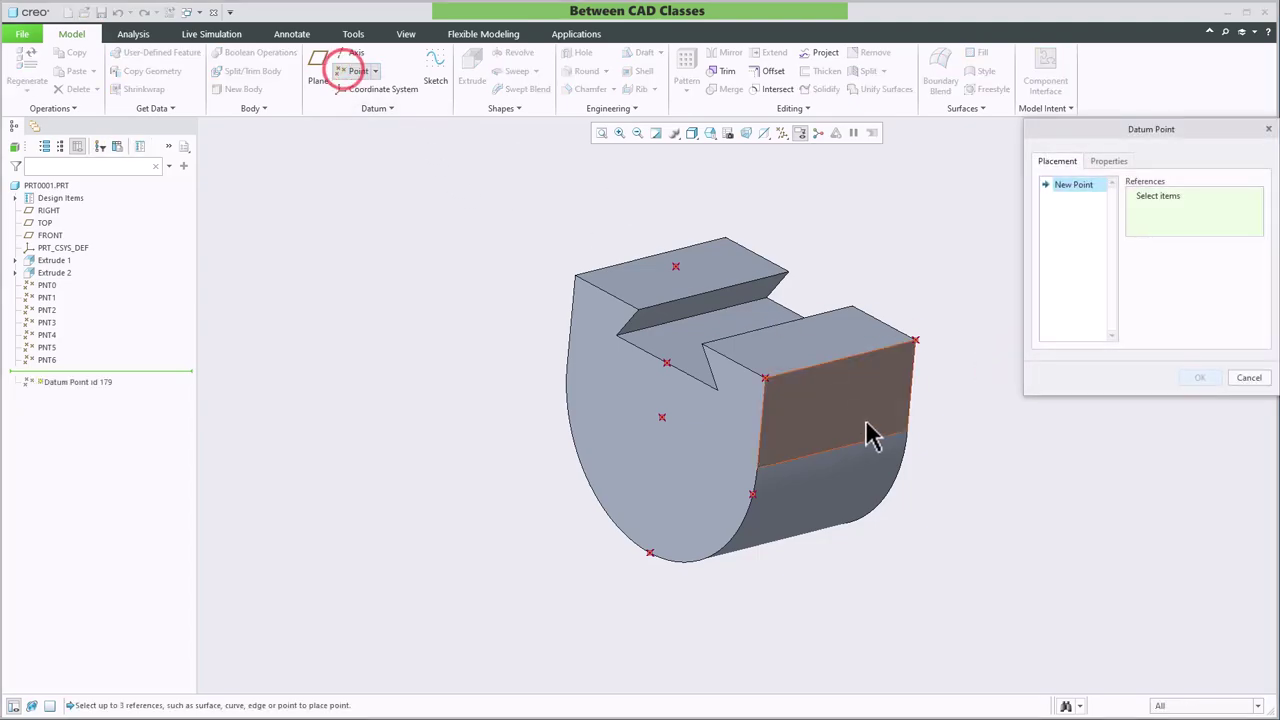
click(829, 418)
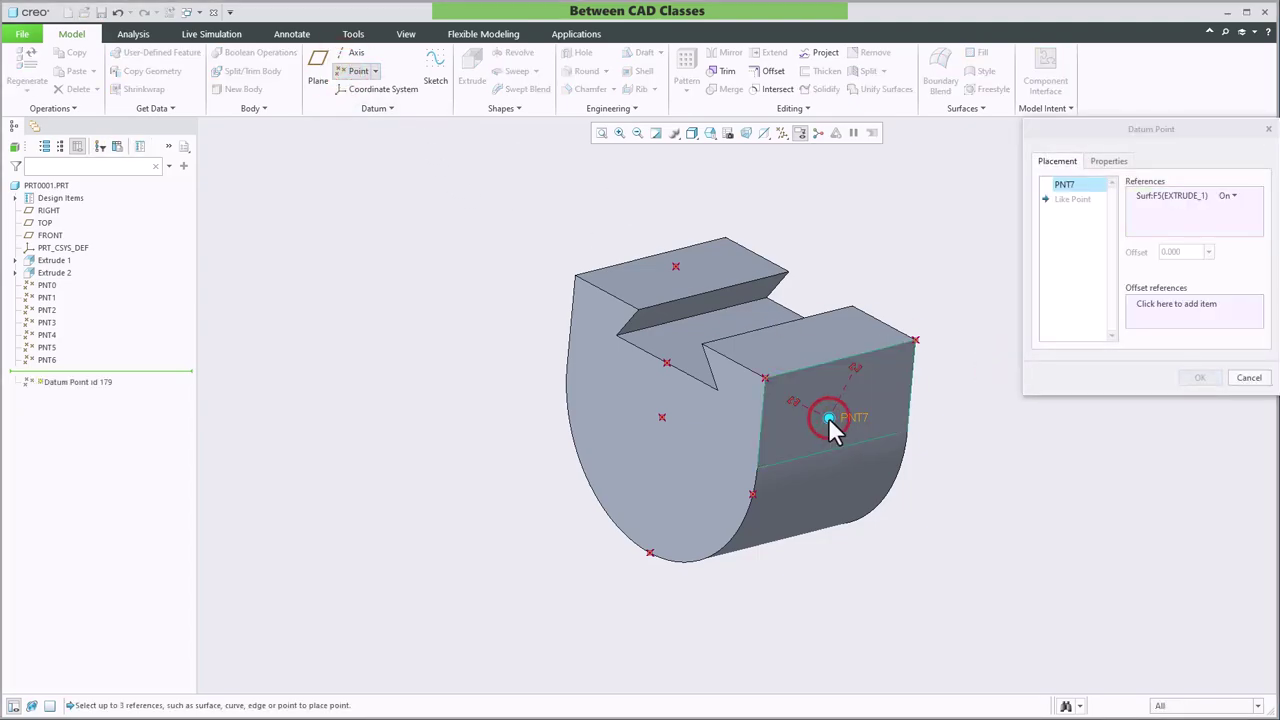
click(1178, 312)
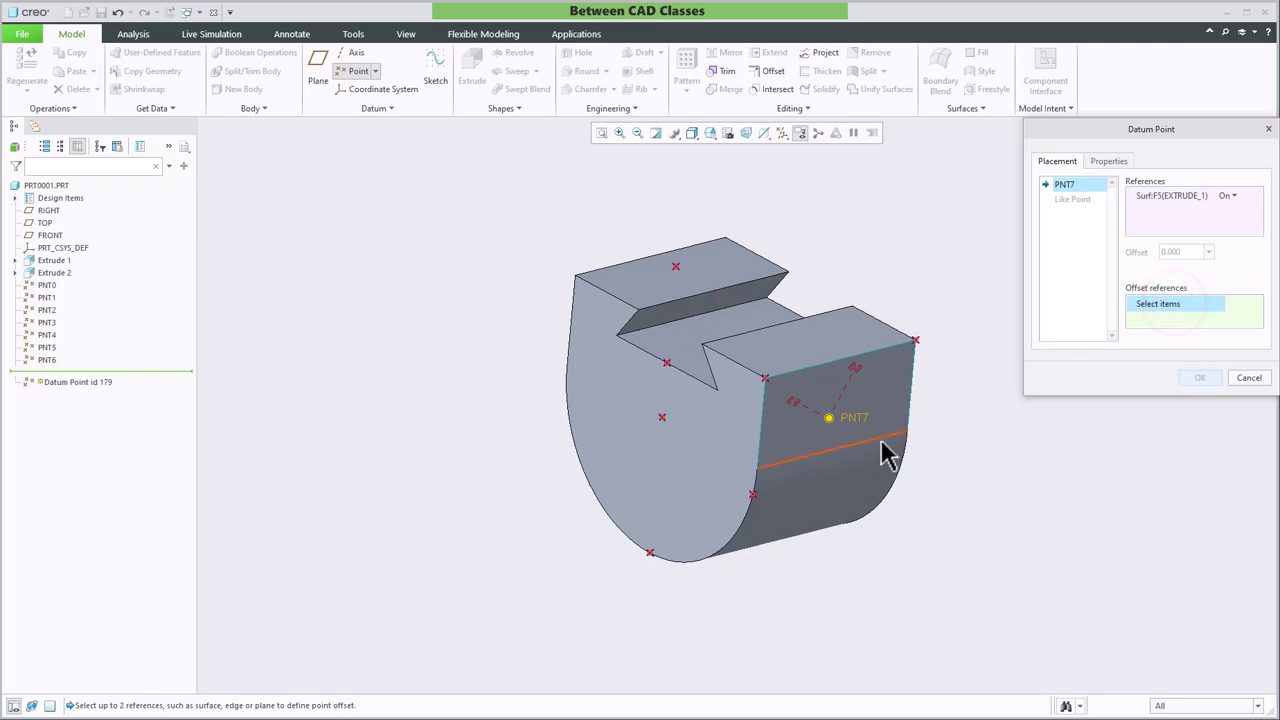
click(751, 448)
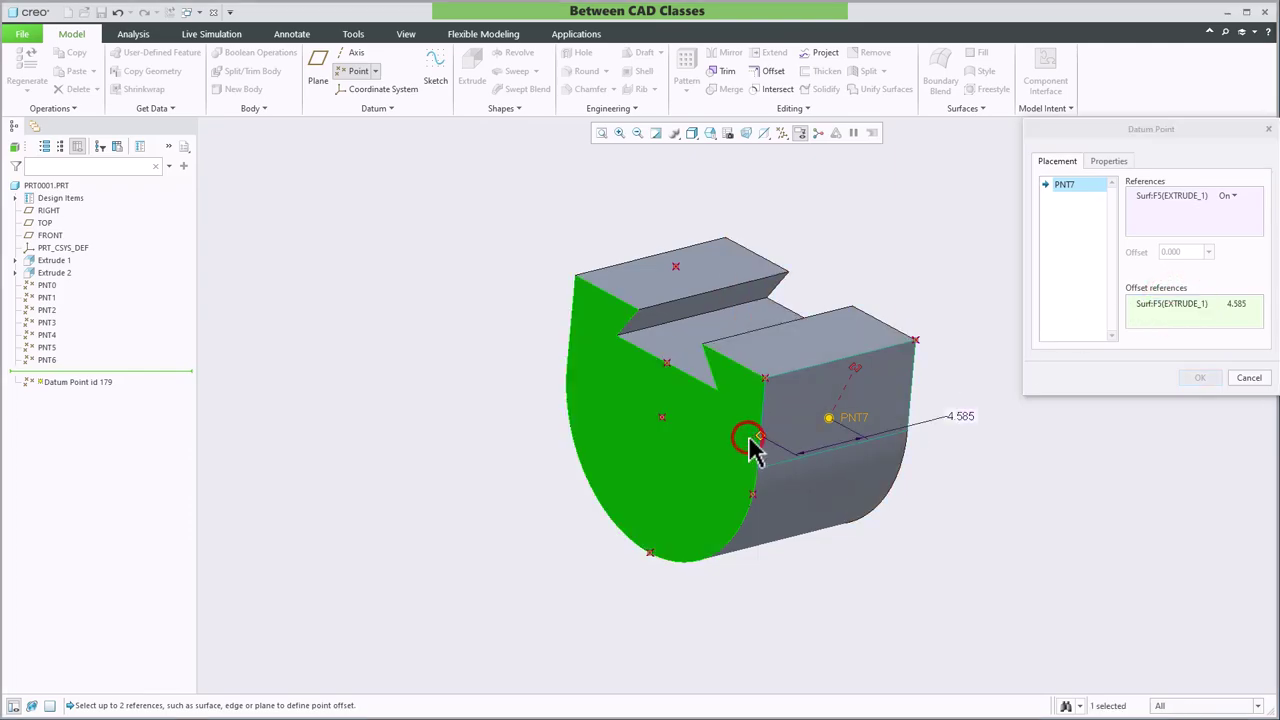
ctrl+click(797, 353)
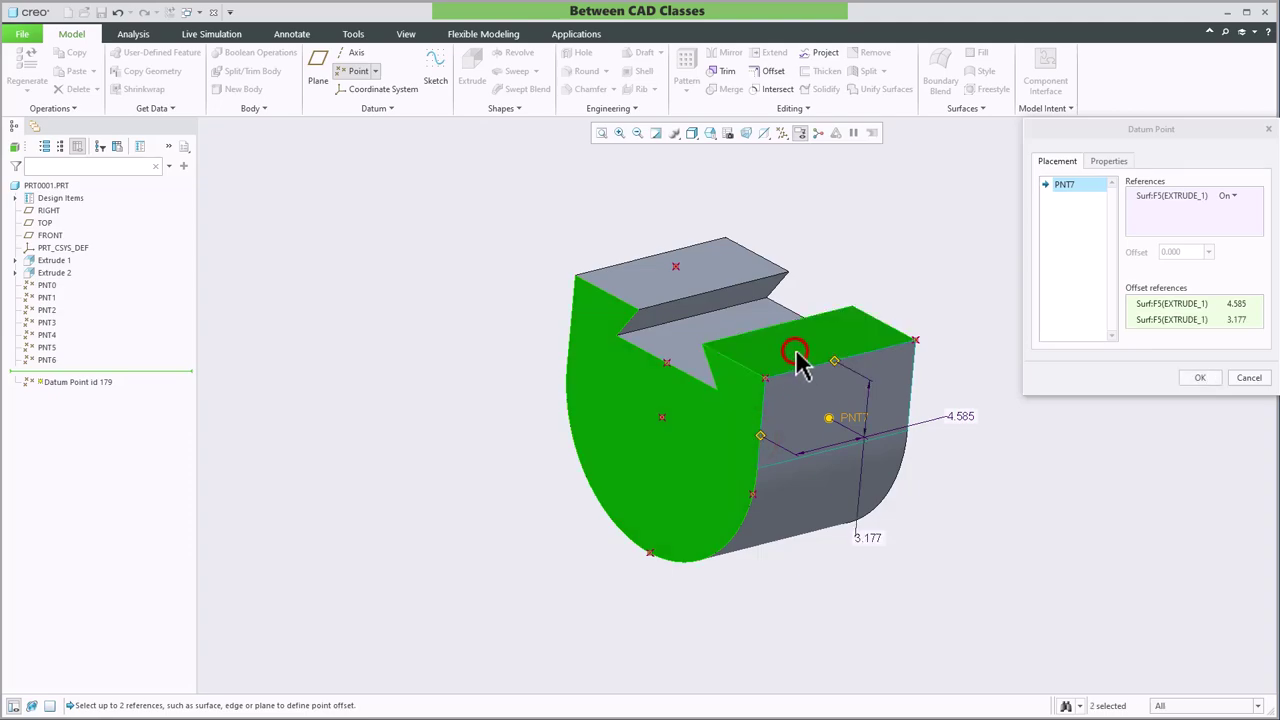
Step: Set the side-face point's offsets to 5 from the front face and 2.5 from the top face, and finish the point
click(1244, 304)
double_click(1245, 304)
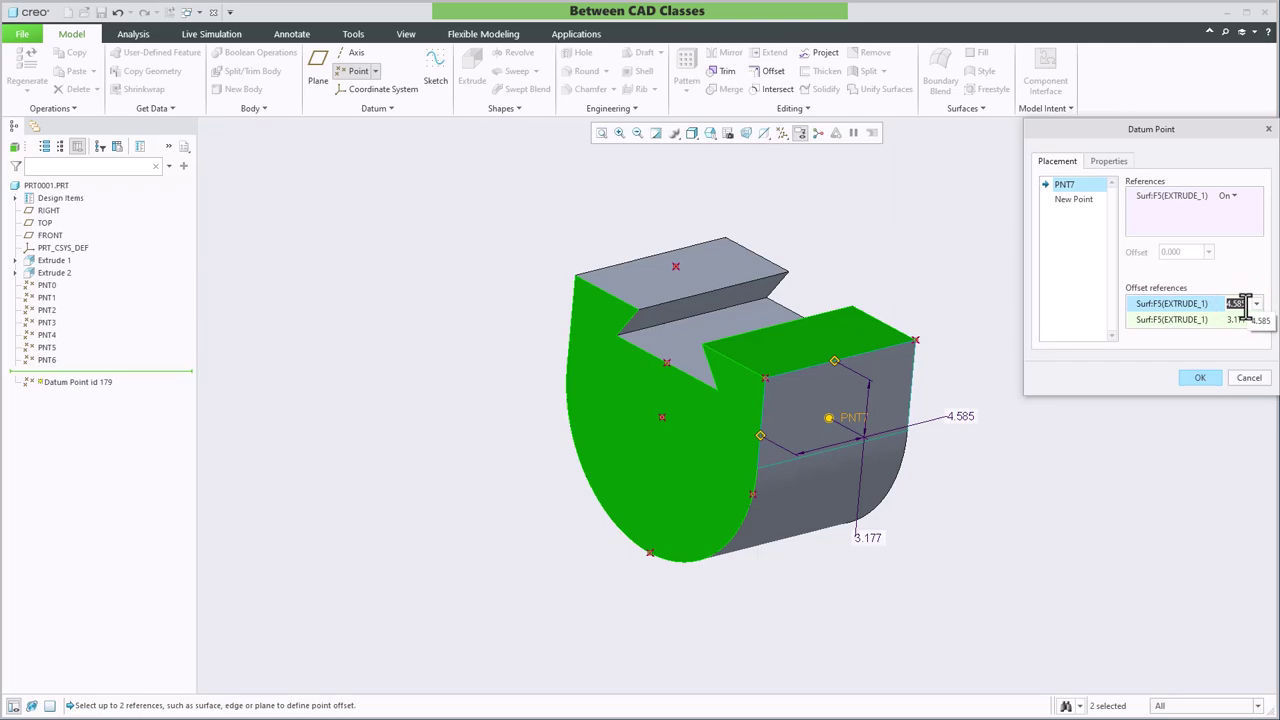
text(5)
click(1246, 321)
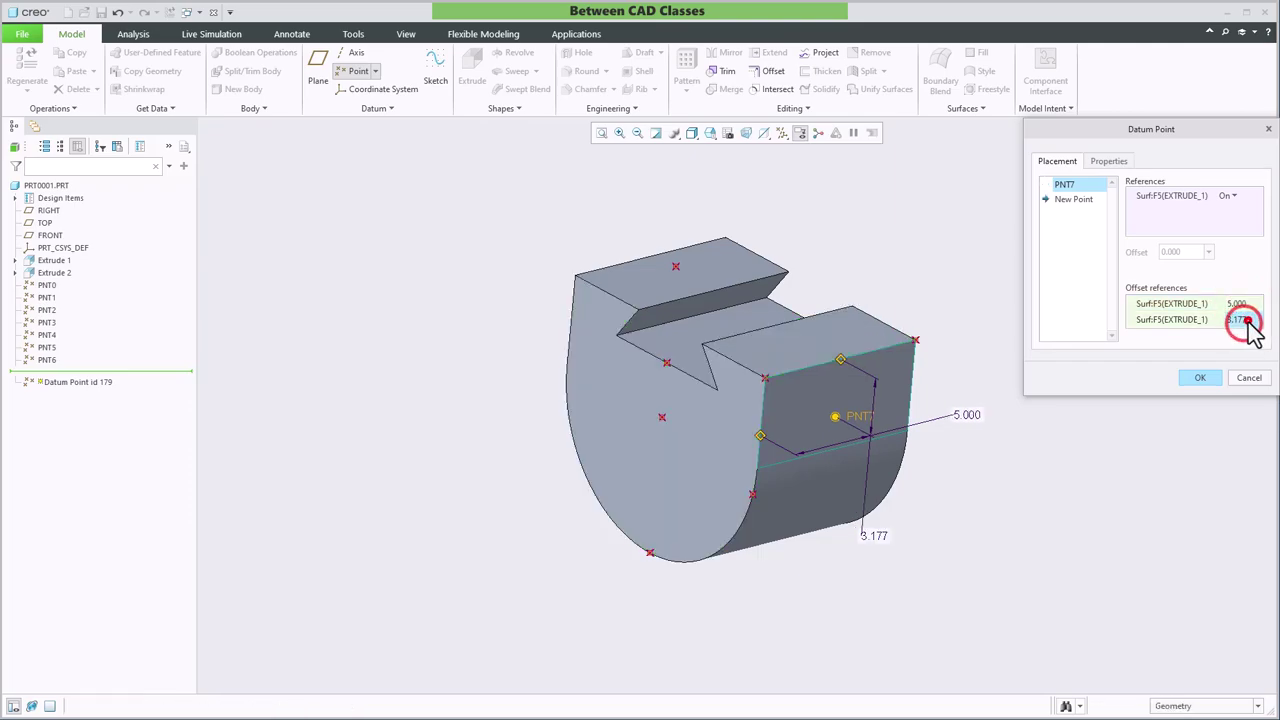
double_click(1248, 321)
text(2.5)
key(Return)
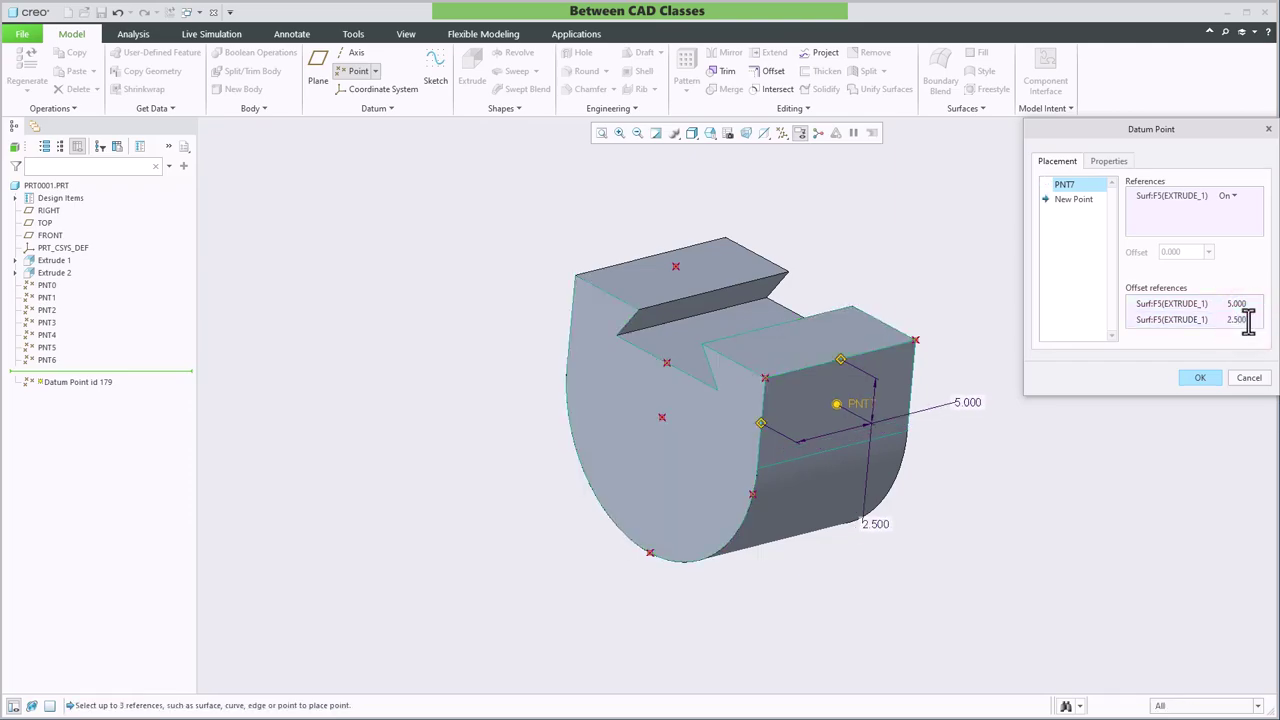
click(1203, 384)
click(1116, 447)
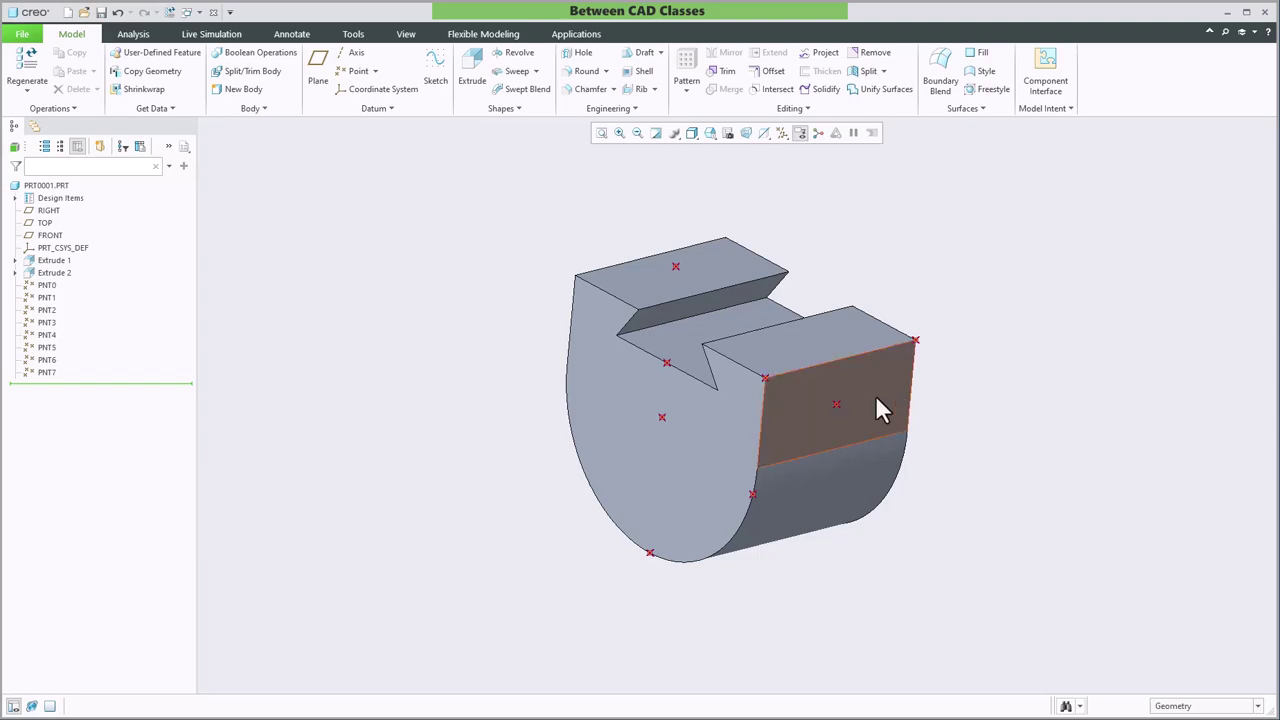
Step: Create a datum point by projecting PNT7 onto the left block's outer side face with the Project constraint
middle_drag(687, 494, 777, 514)
middle_drag(880, 451, 875, 420)
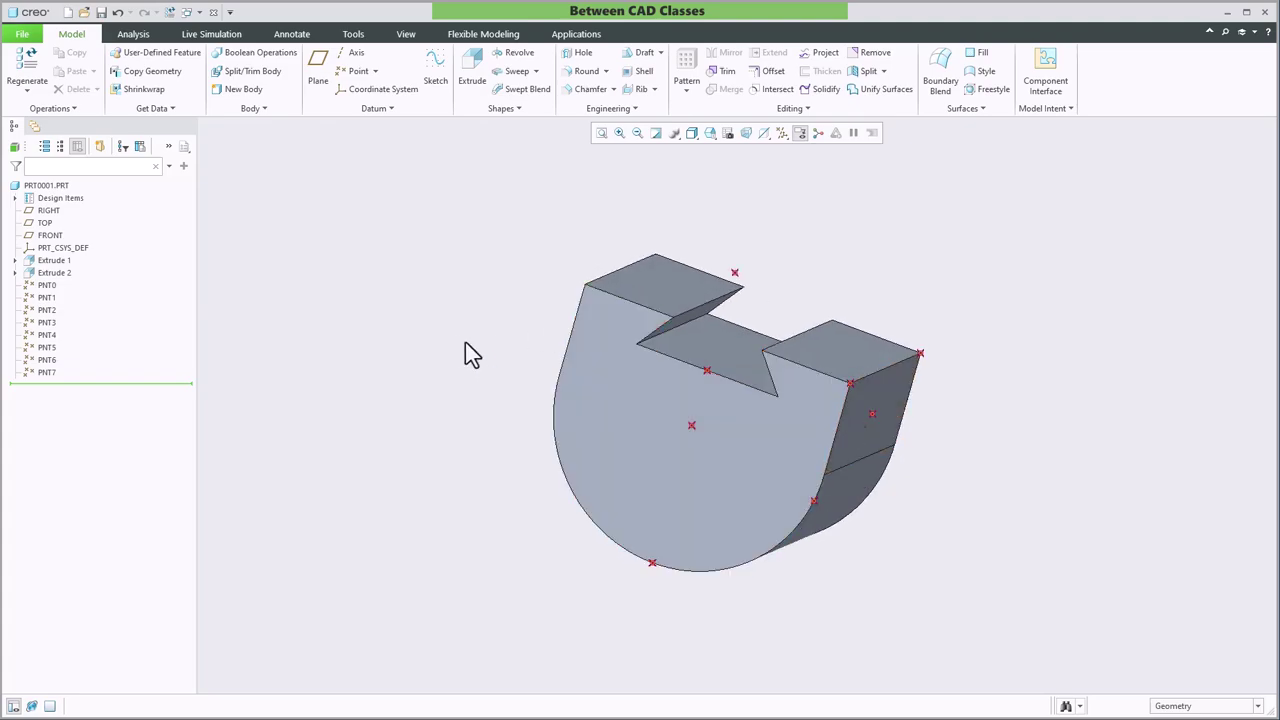
click(358, 71)
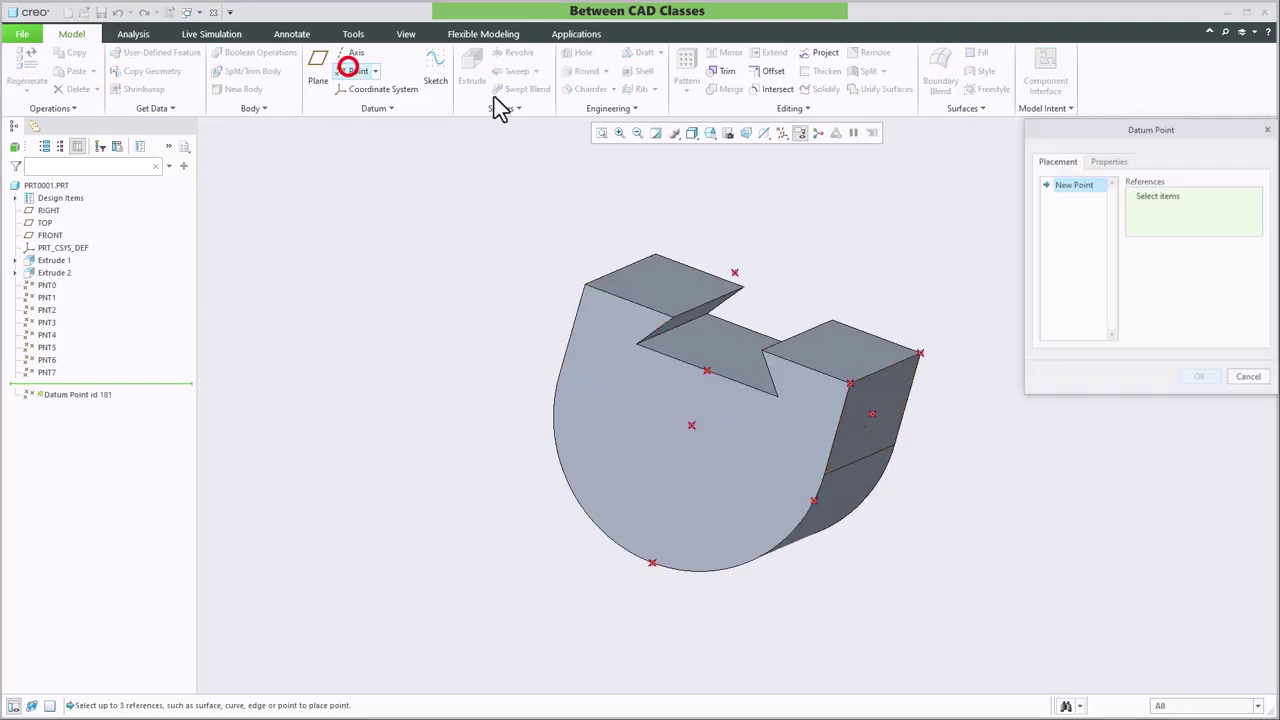
click(873, 415)
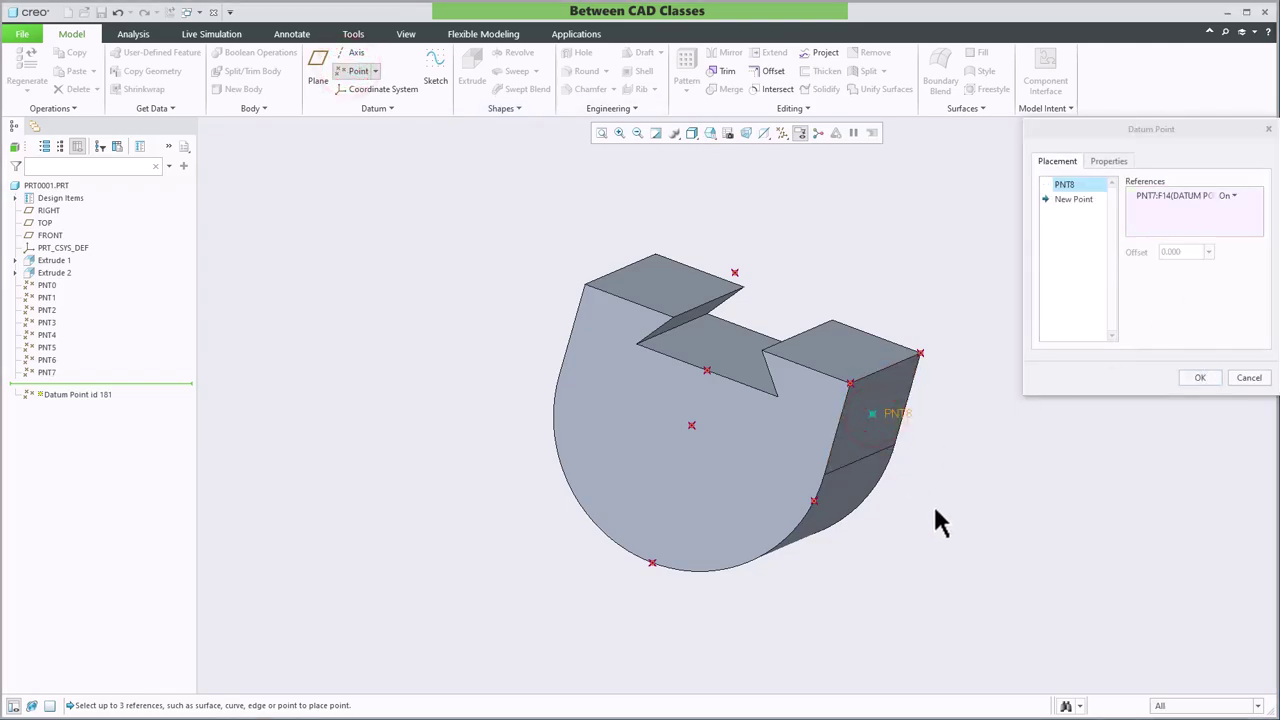
click(1230, 197)
click(1234, 198)
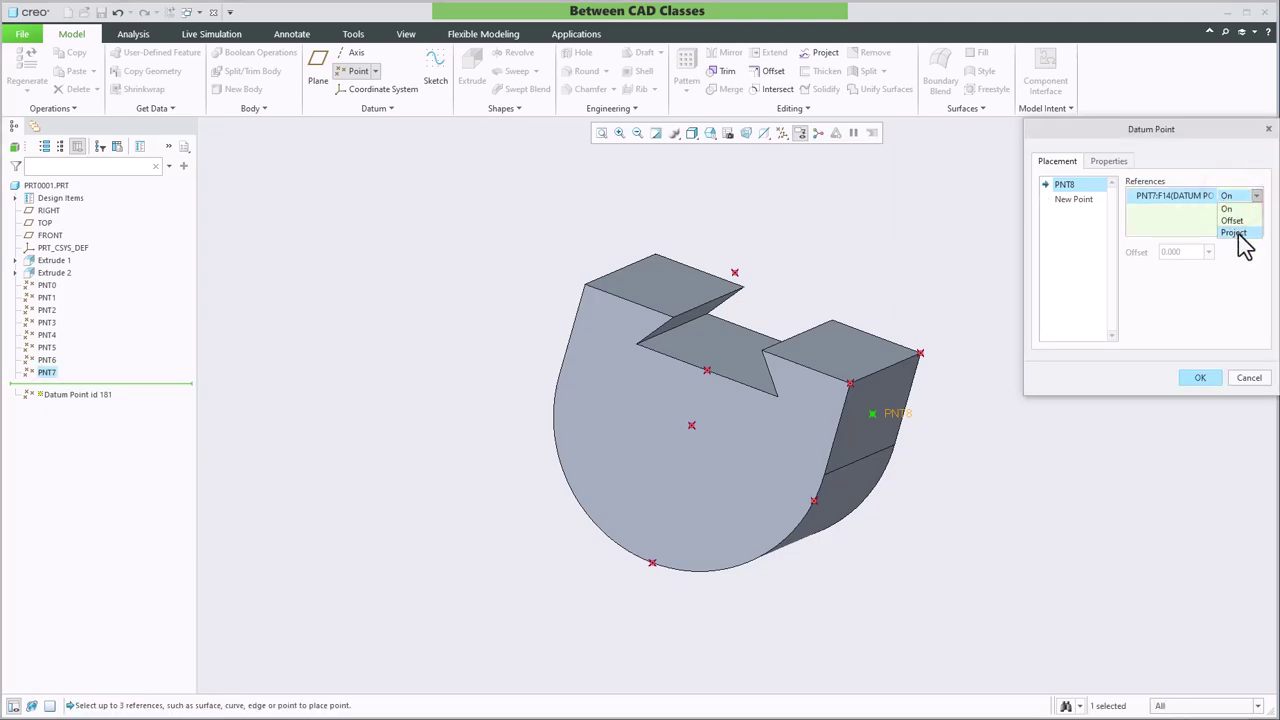
click(1234, 233)
middle_drag(770, 315, 843, 287)
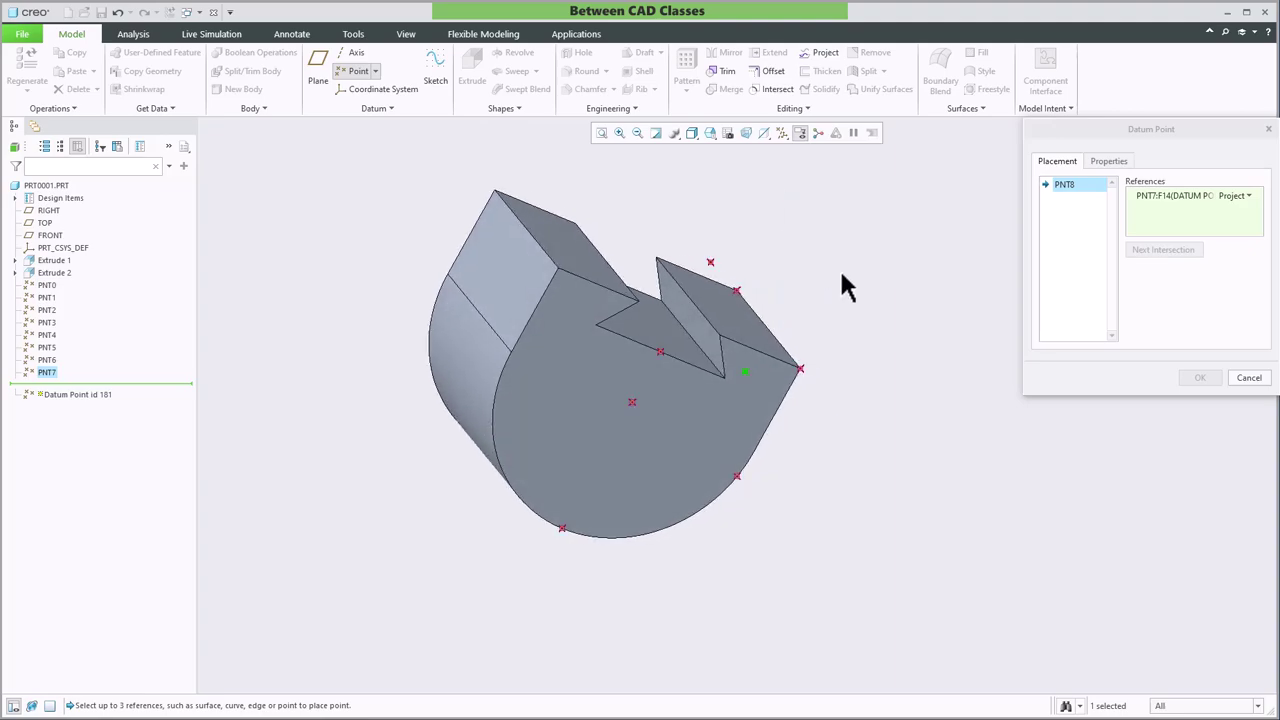
ctrl+click(509, 279)
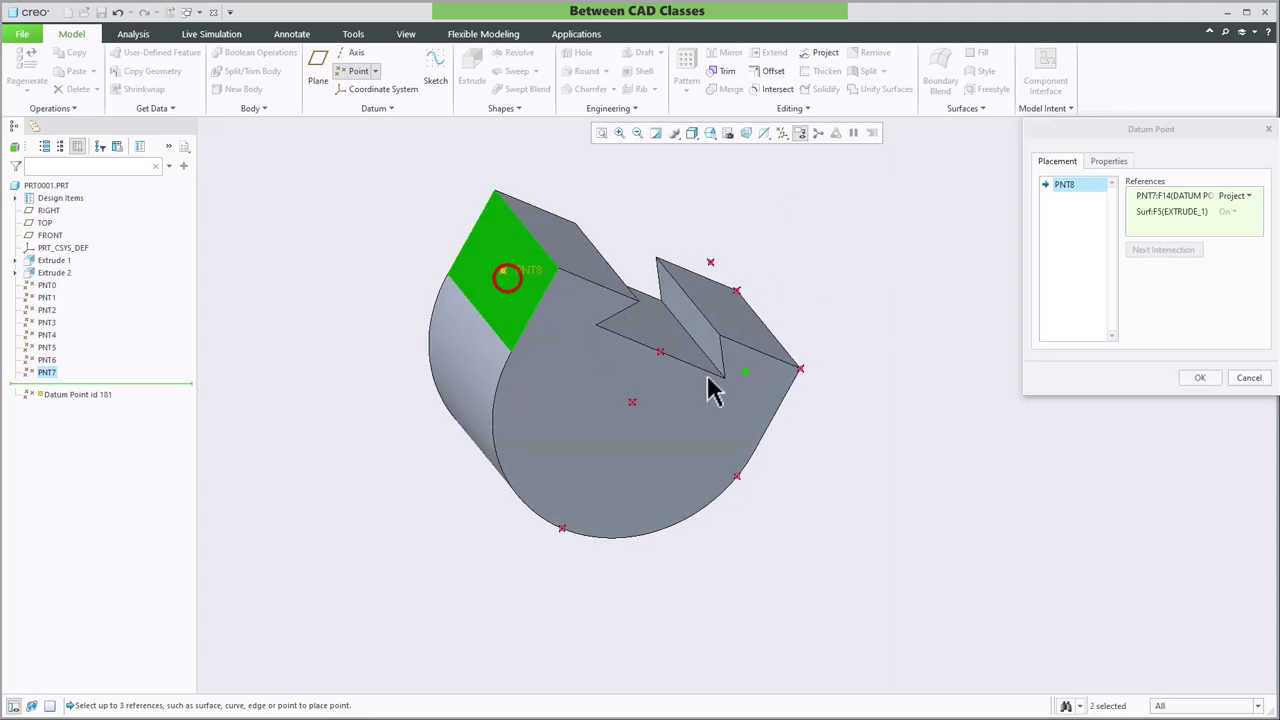
click(1200, 378)
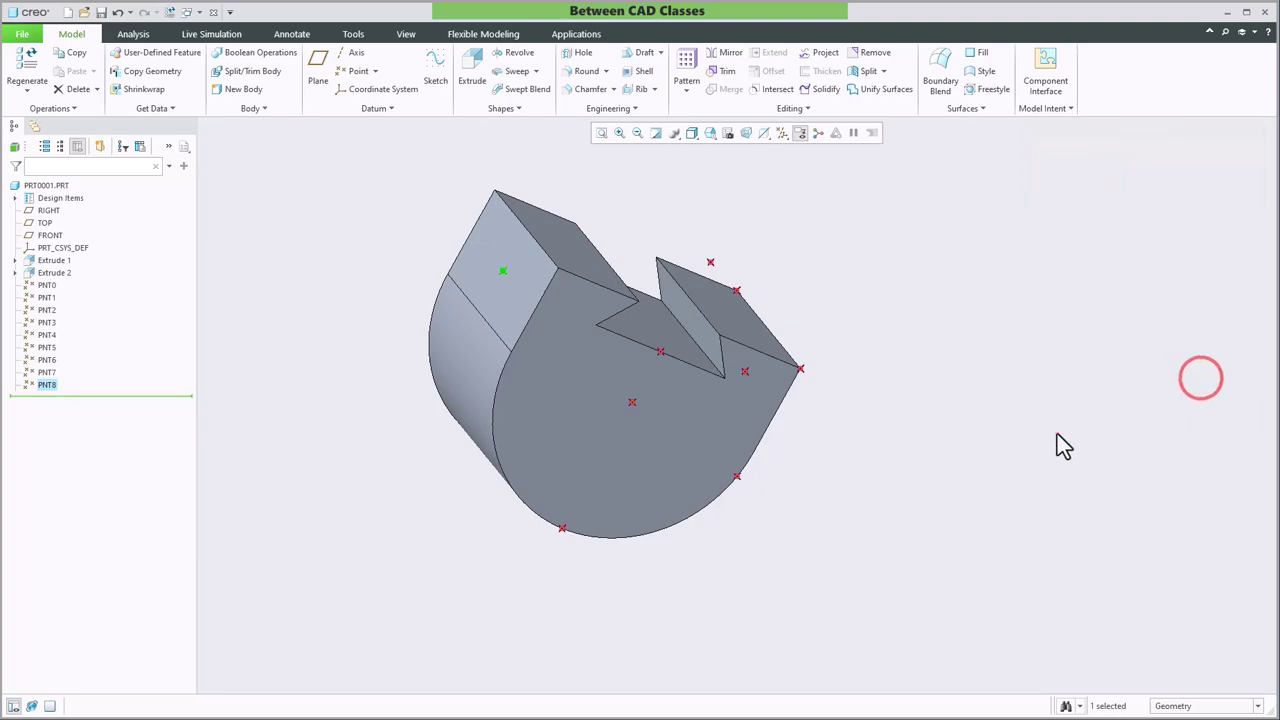
Step: Redefine PNT7 on the right block's outer side face with offsets of 1 from the front face and 1 from the top face
middle_drag(1083, 440, 1046, 471)
shift+middle_drag(1107, 530, 1001, 463)
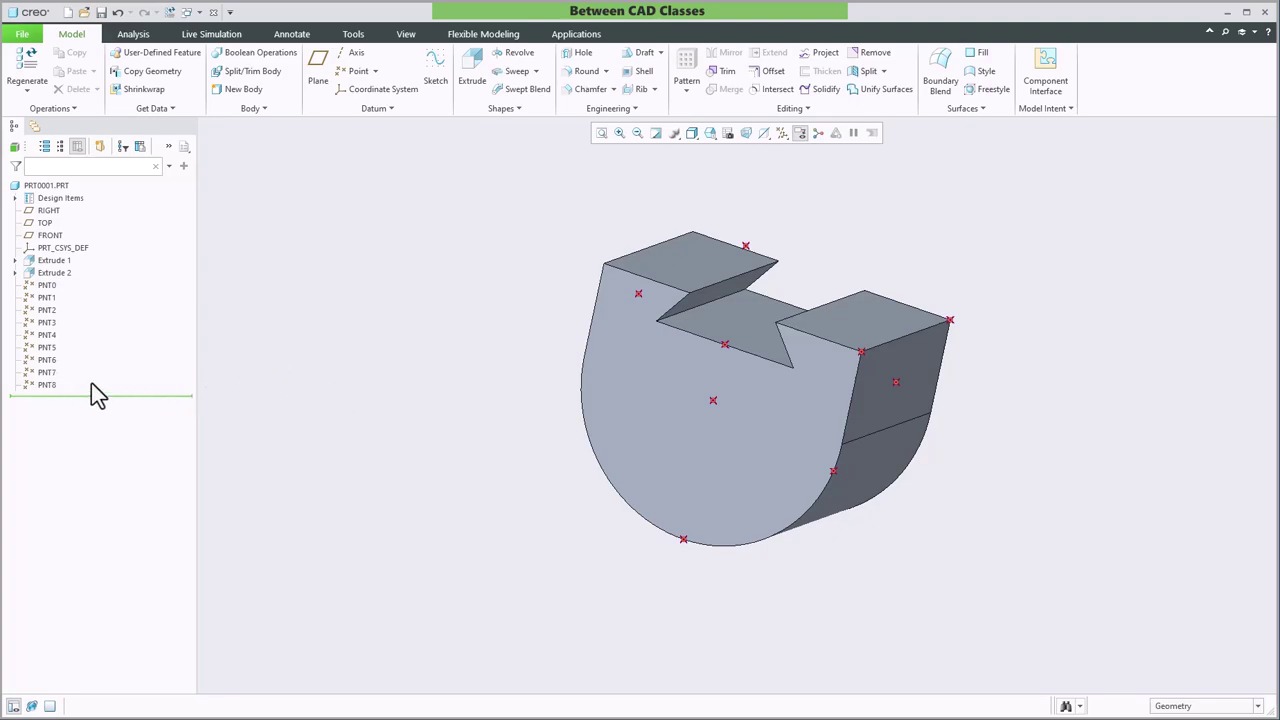
click(47, 372)
click(74, 290)
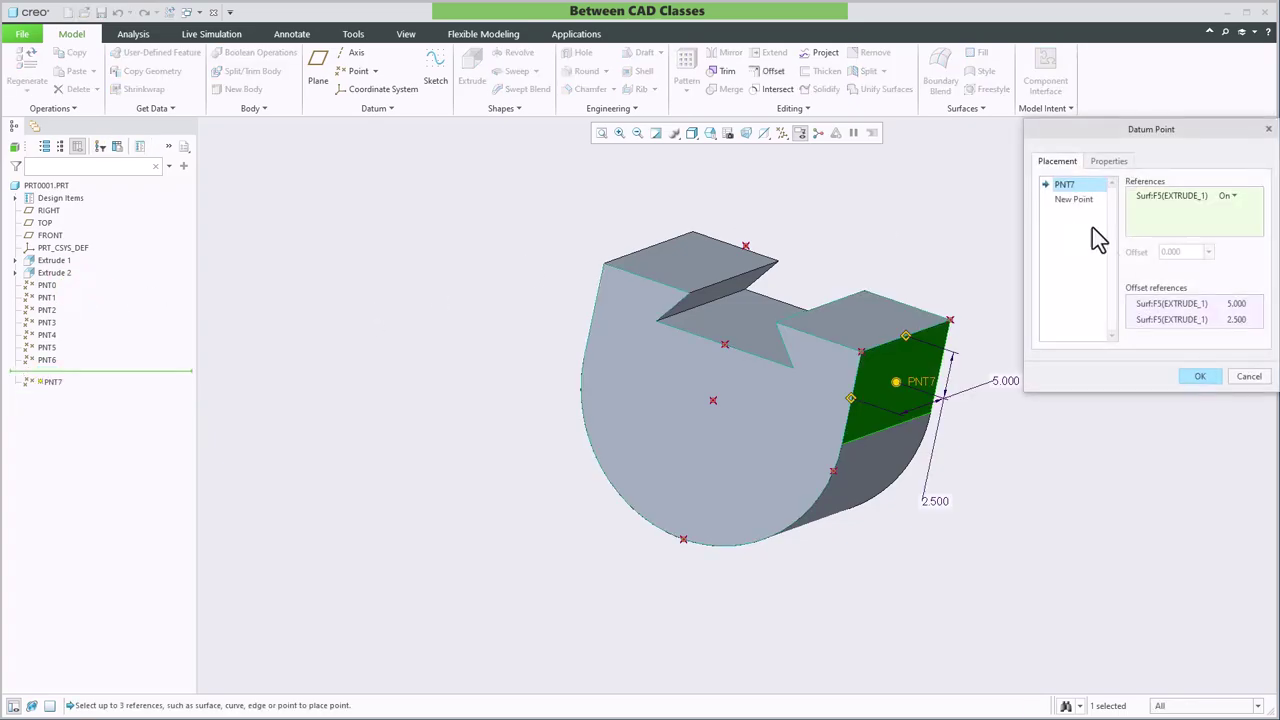
click(1240, 303)
text(1)
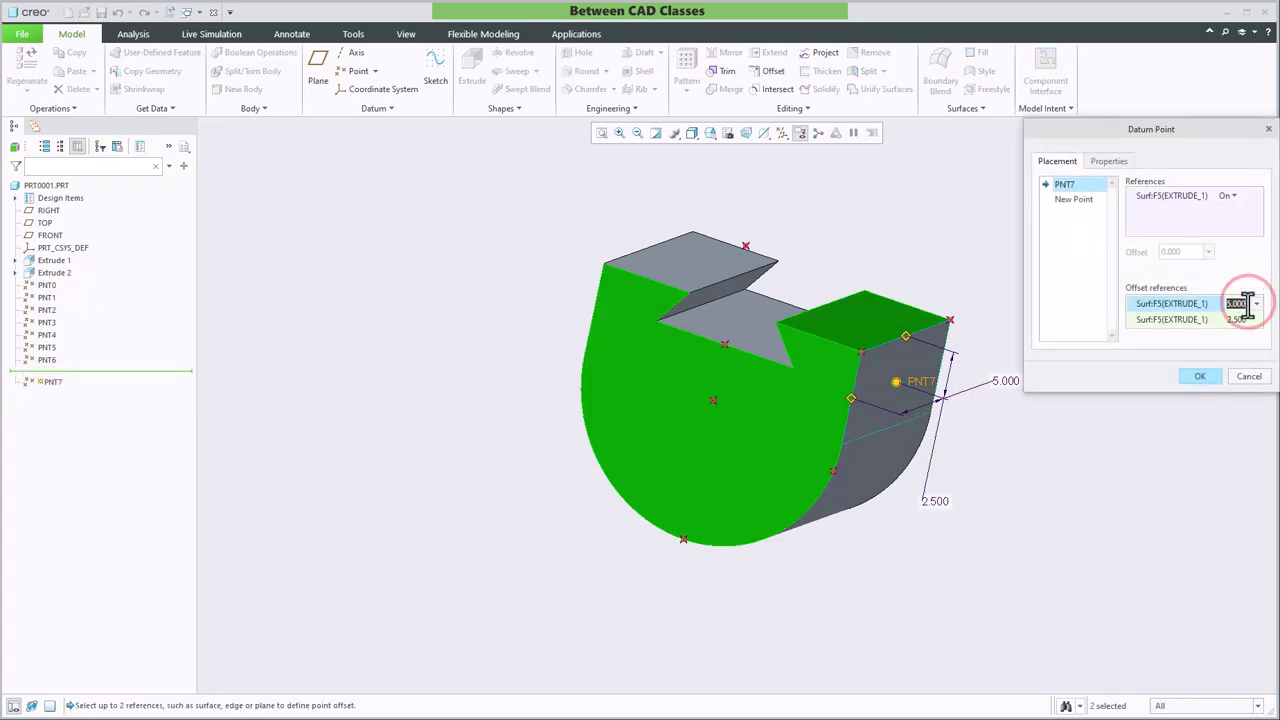
click(1246, 318)
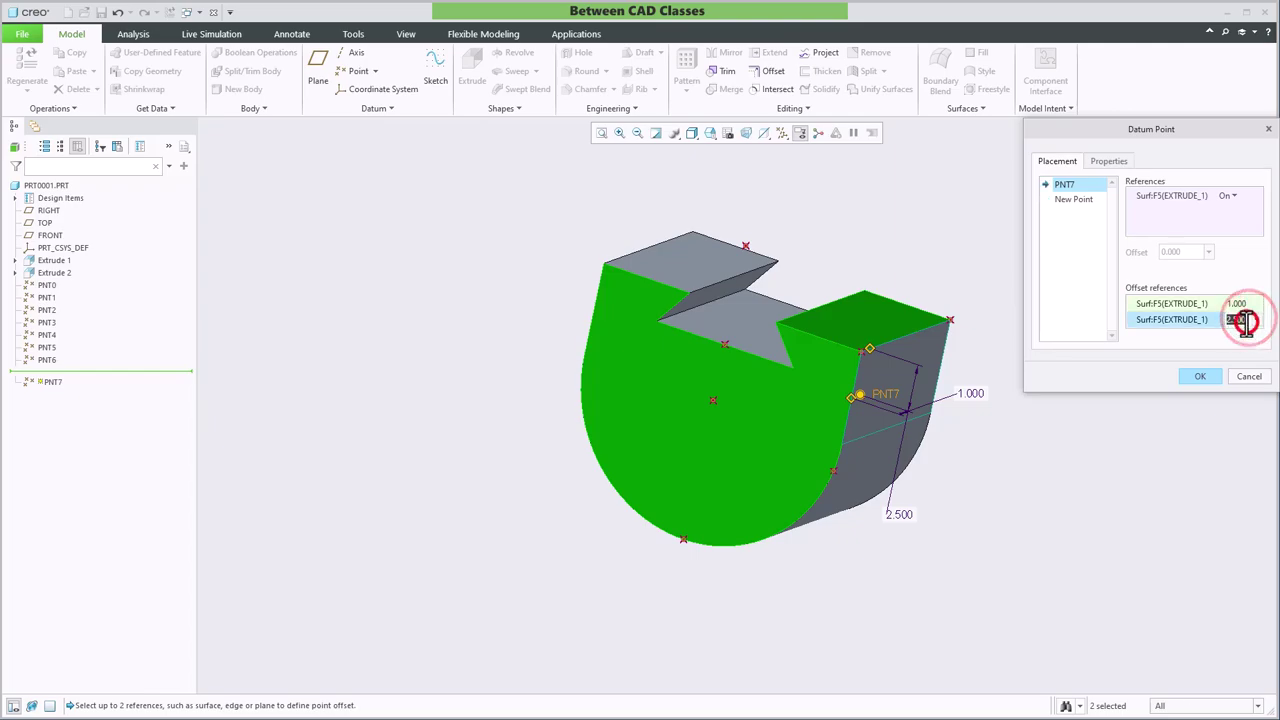
text(1)
key(Return)
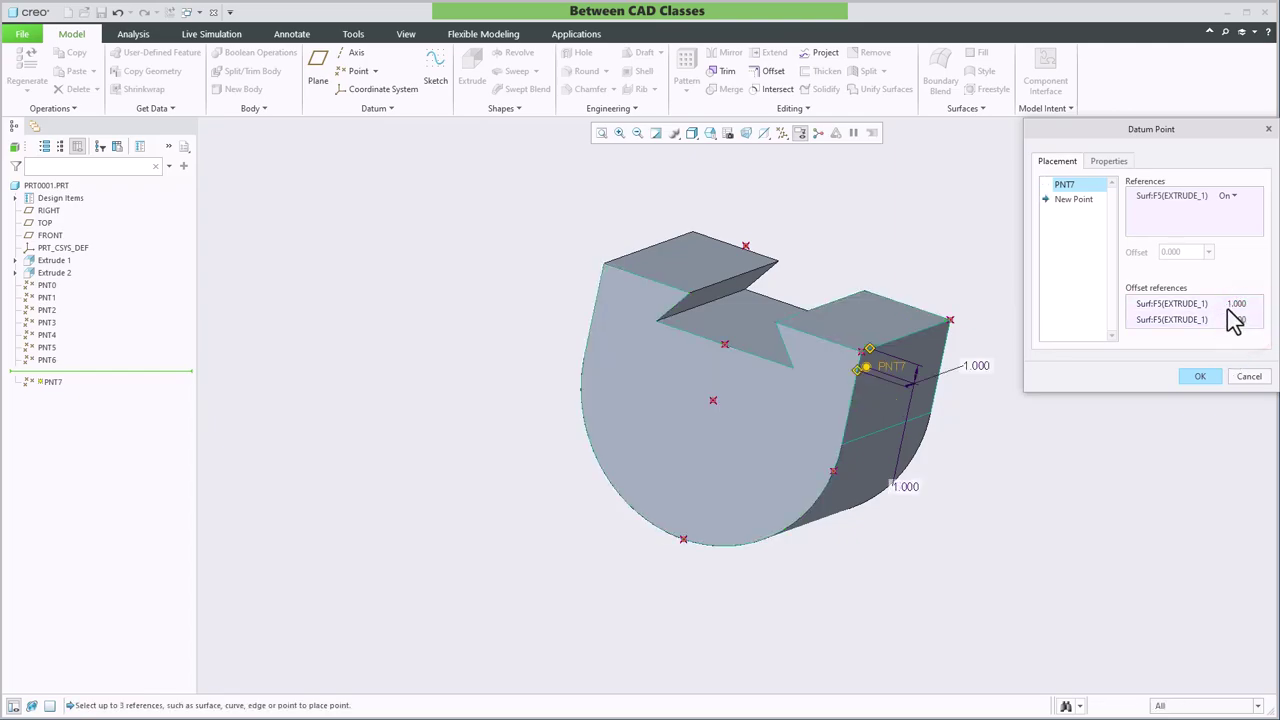
click(1200, 376)
click(1061, 442)
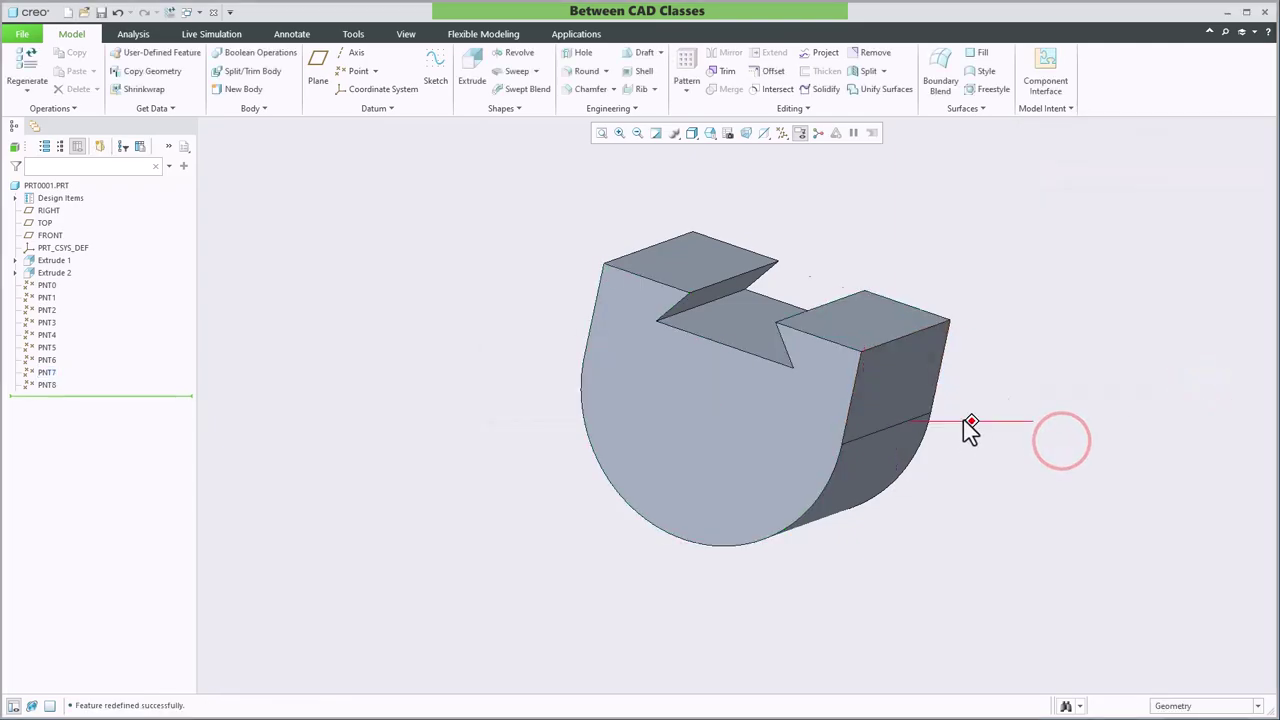
middle_drag(945, 418, 984, 432)
middle_drag(880, 485, 1043, 512)
click(1090, 486)
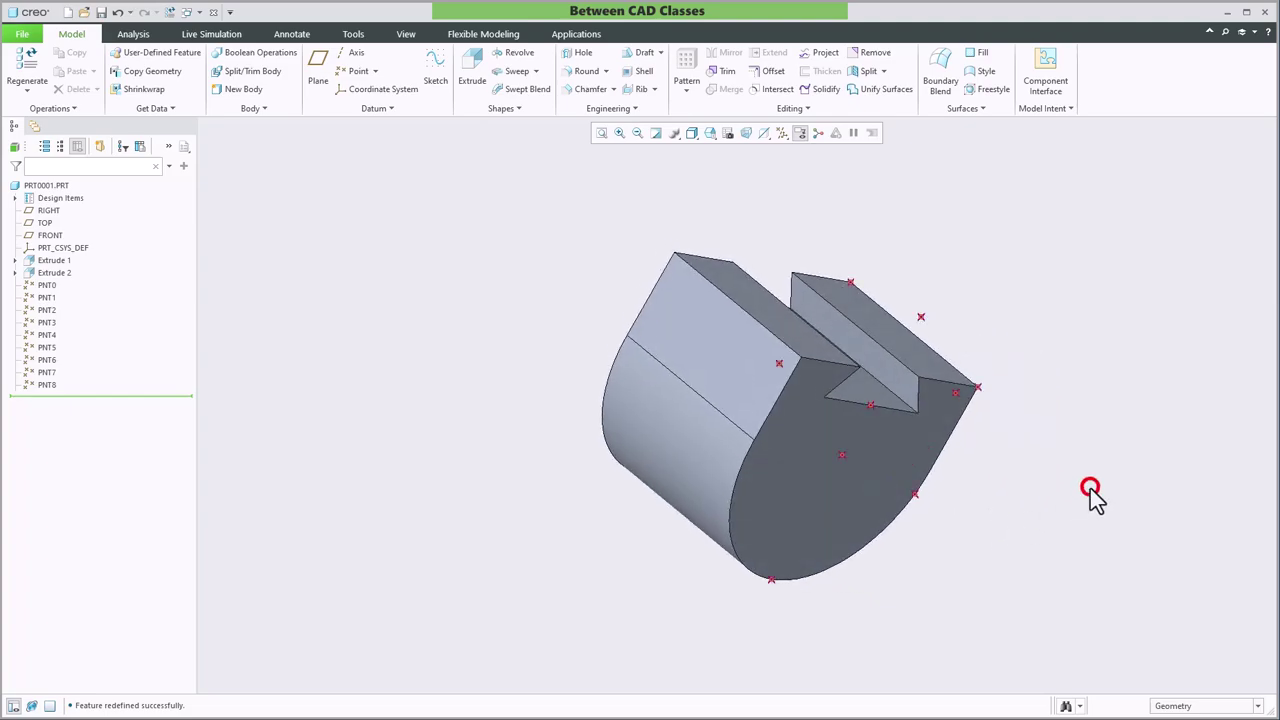